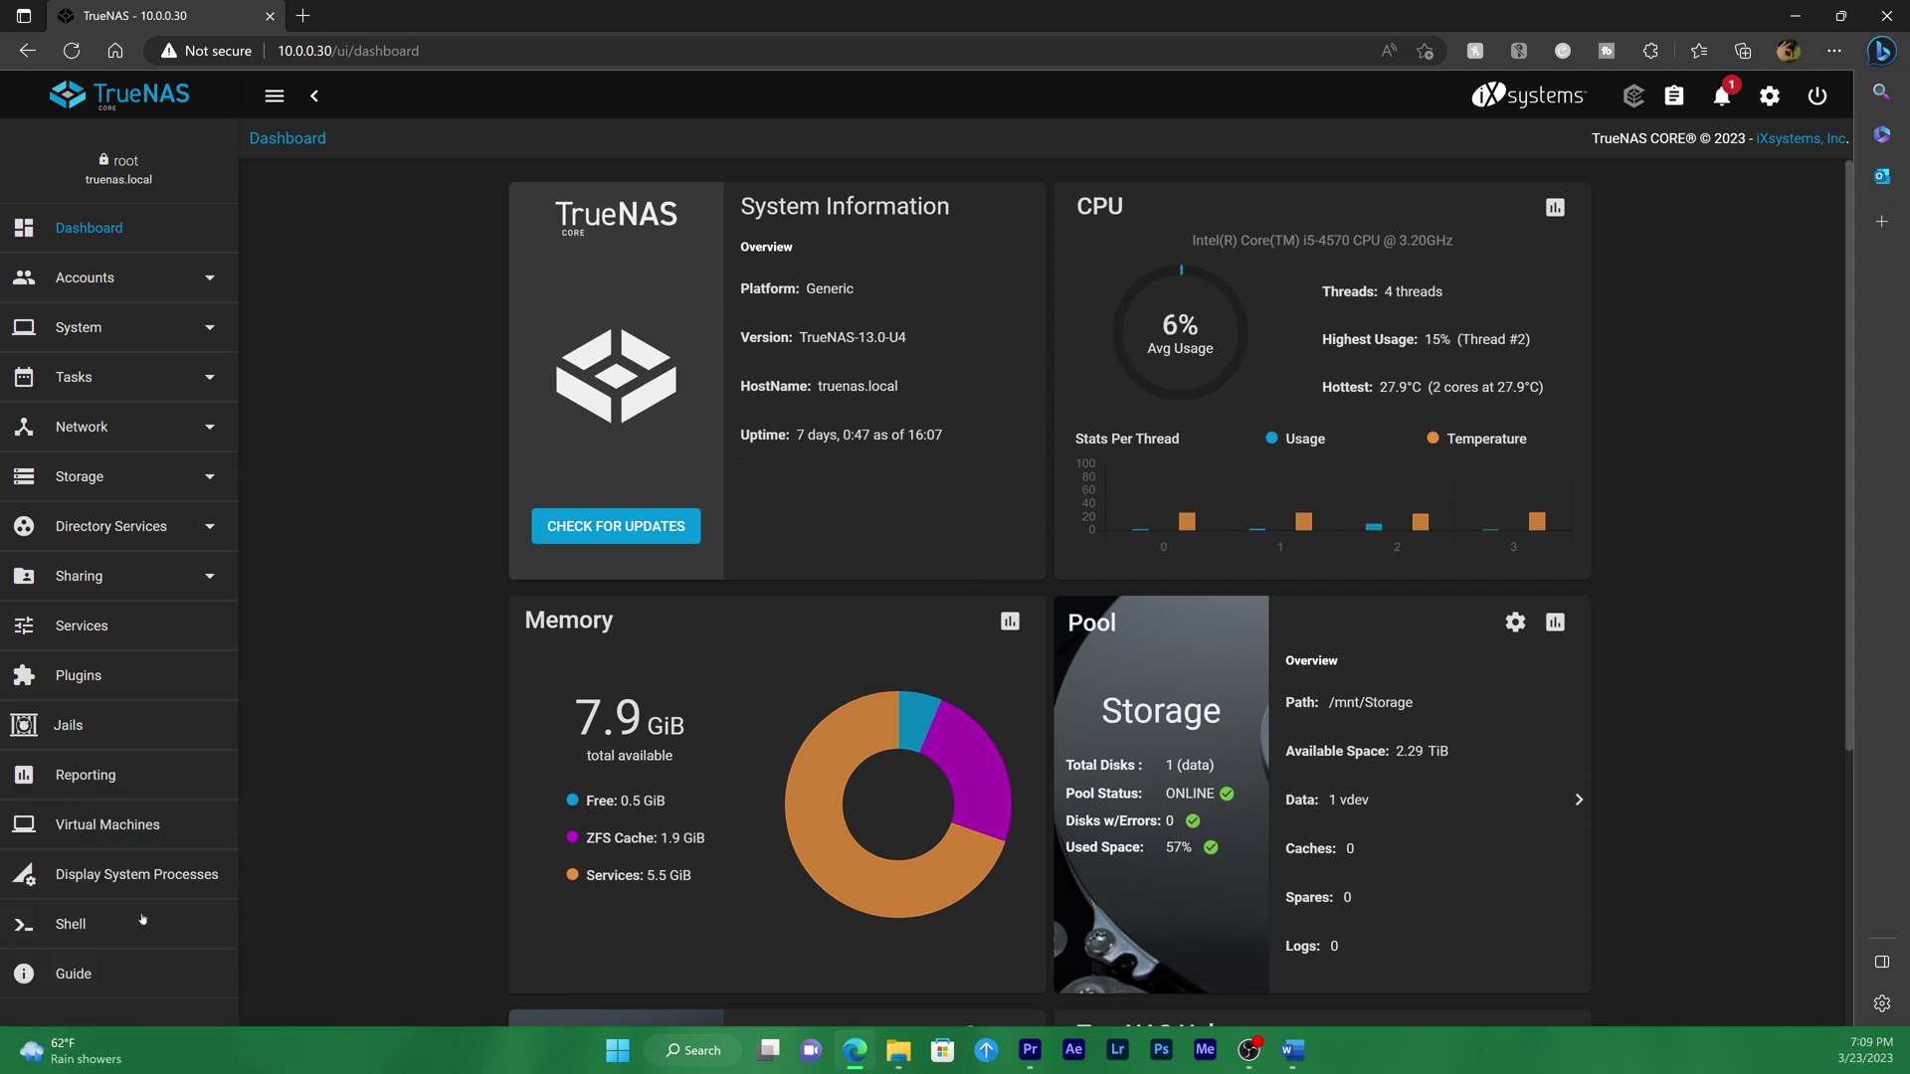
Open the TrueNAS Shell and list /usr/local/www (apache24, nginx, nginx-dist, swagger-ui, webui).
left_click(127, 925)
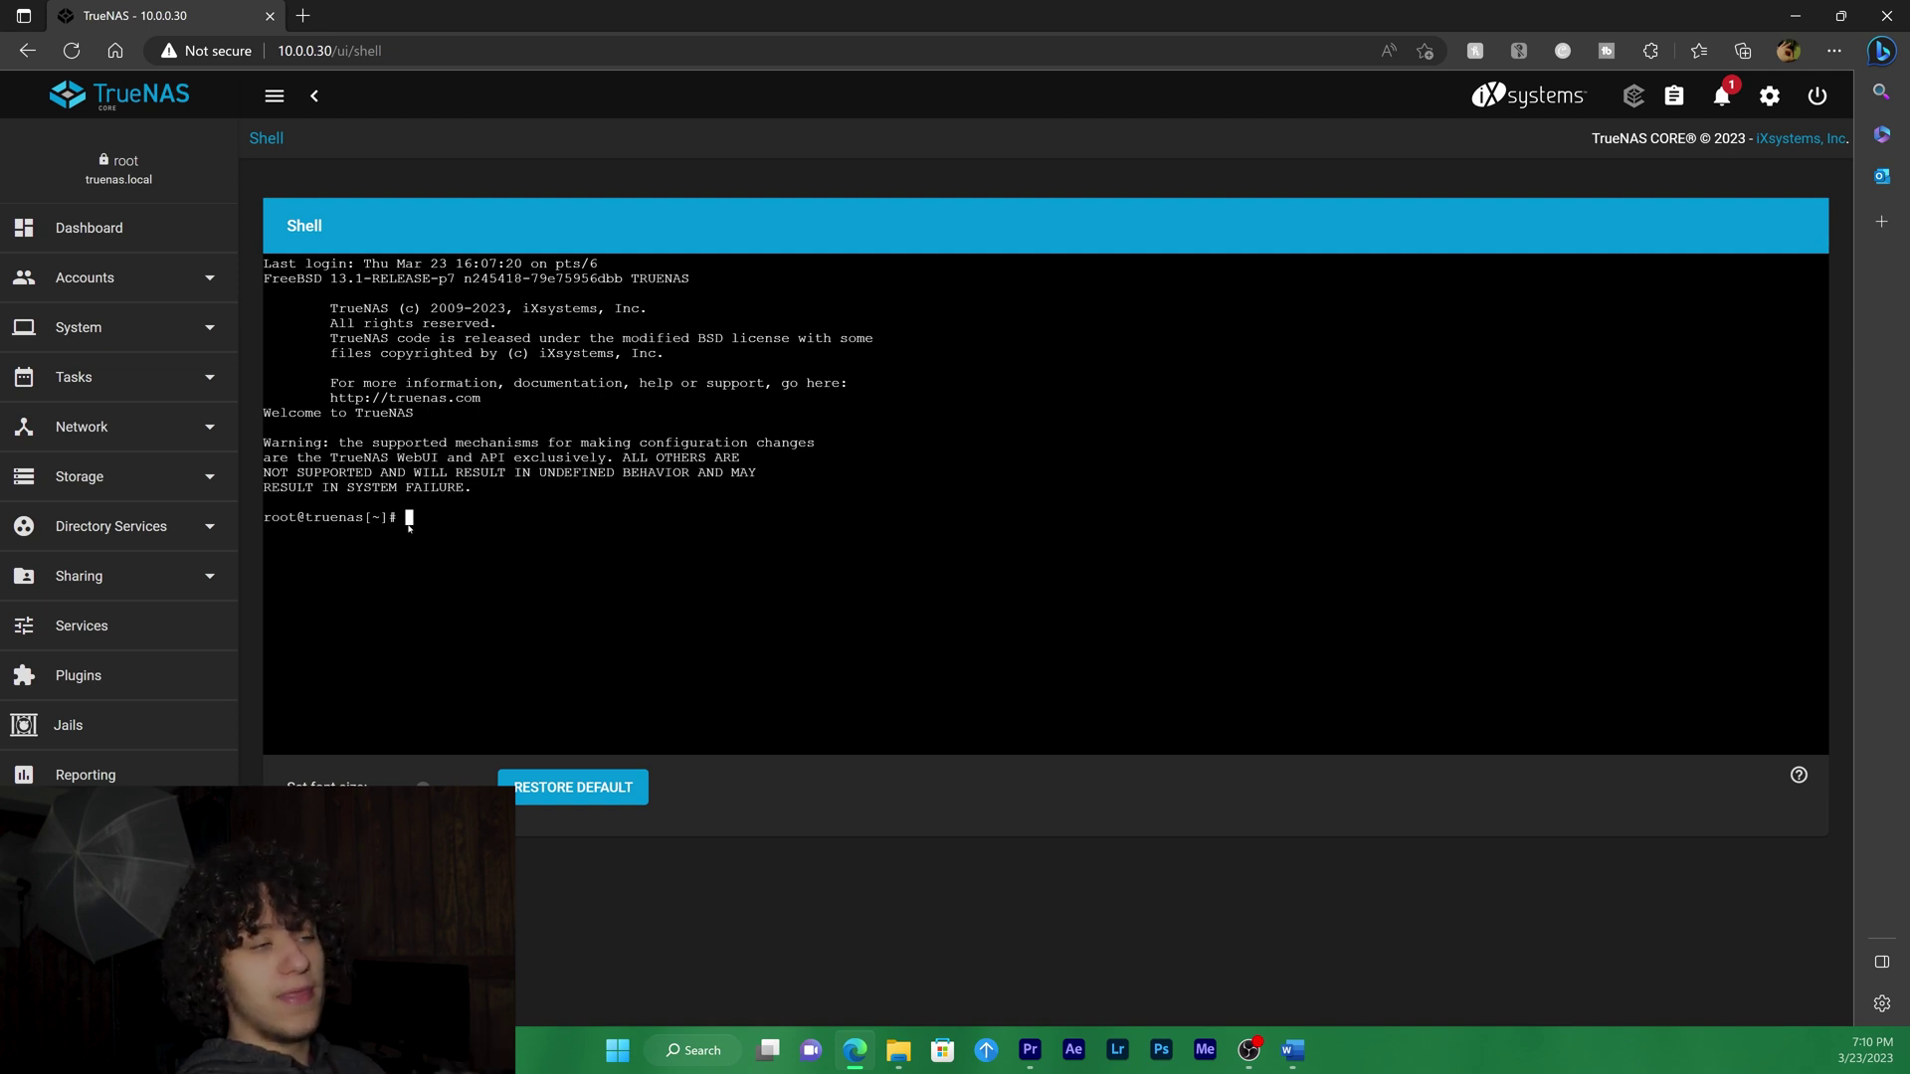
type("ls /usr/local/www")
key("Return")
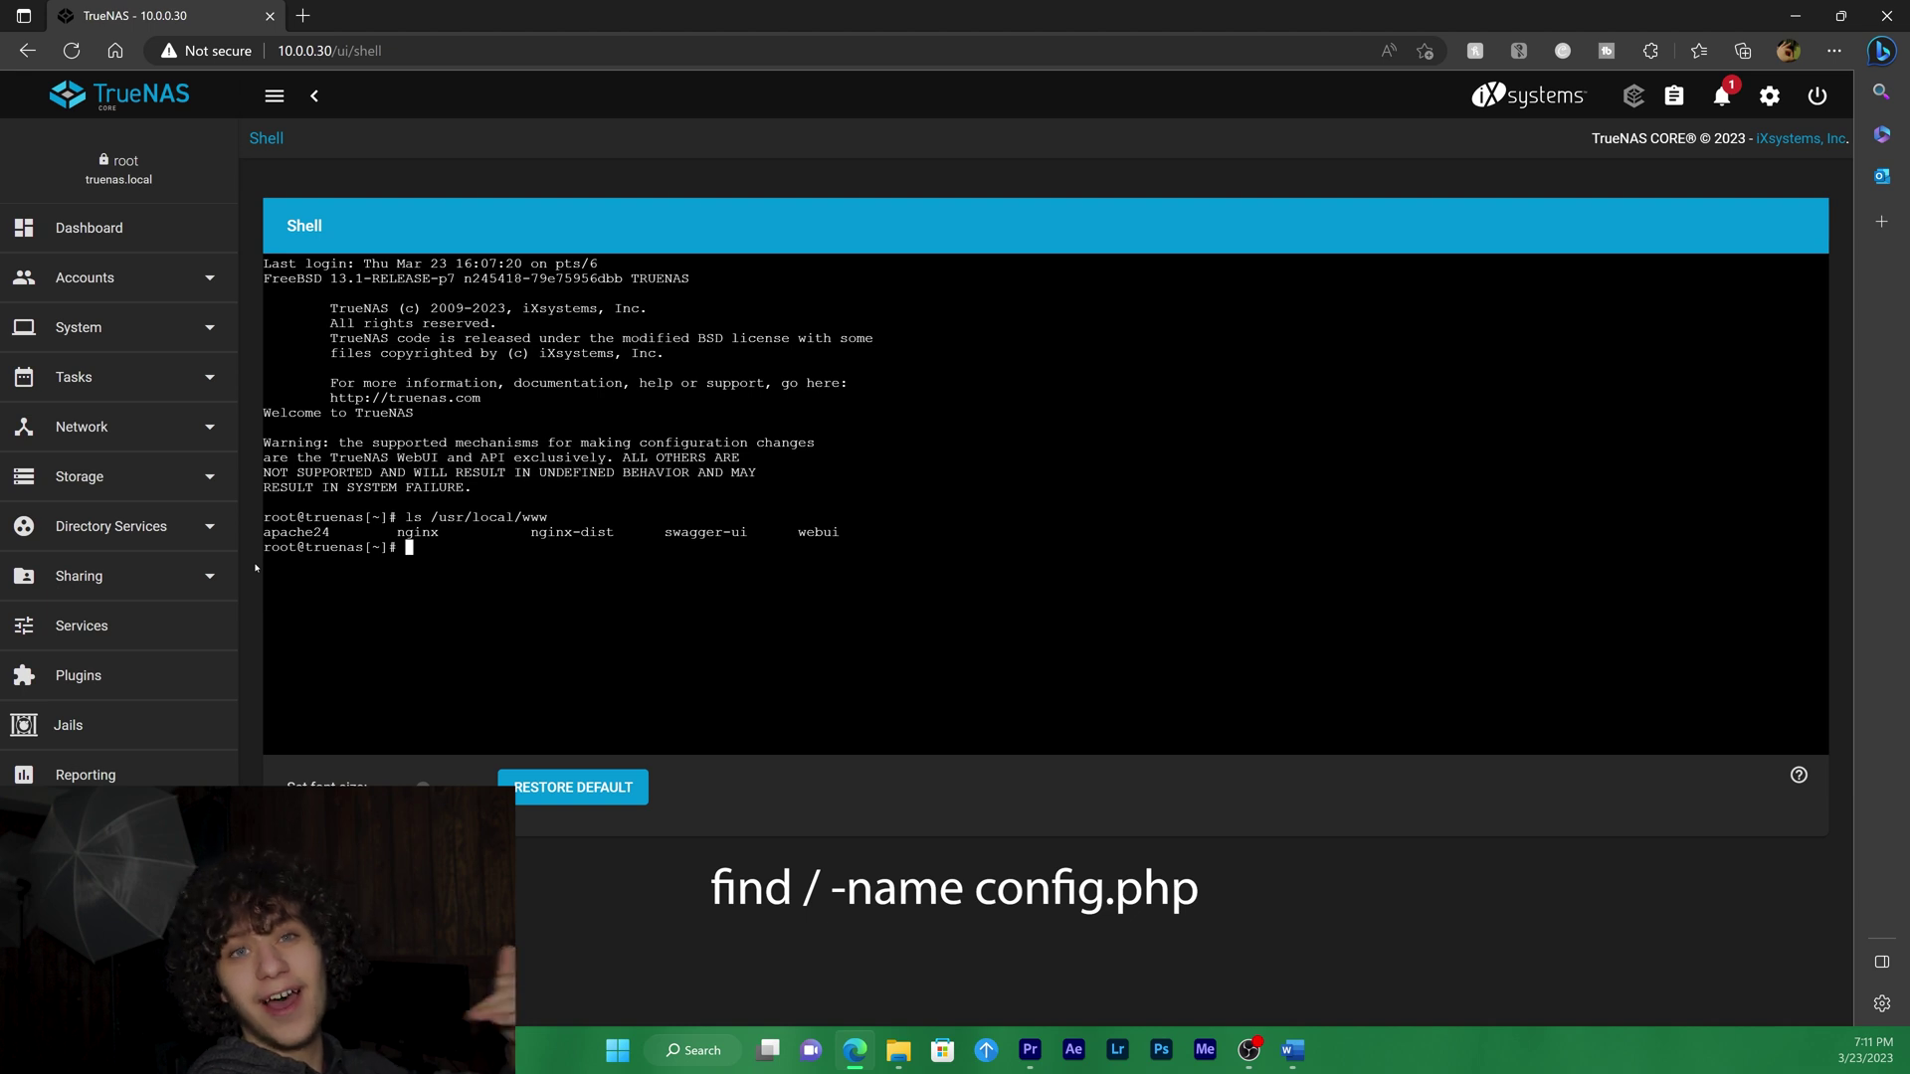
Search the filesystem for config.php and change into the Nextcloud_Server jail's config directory.
type("find")
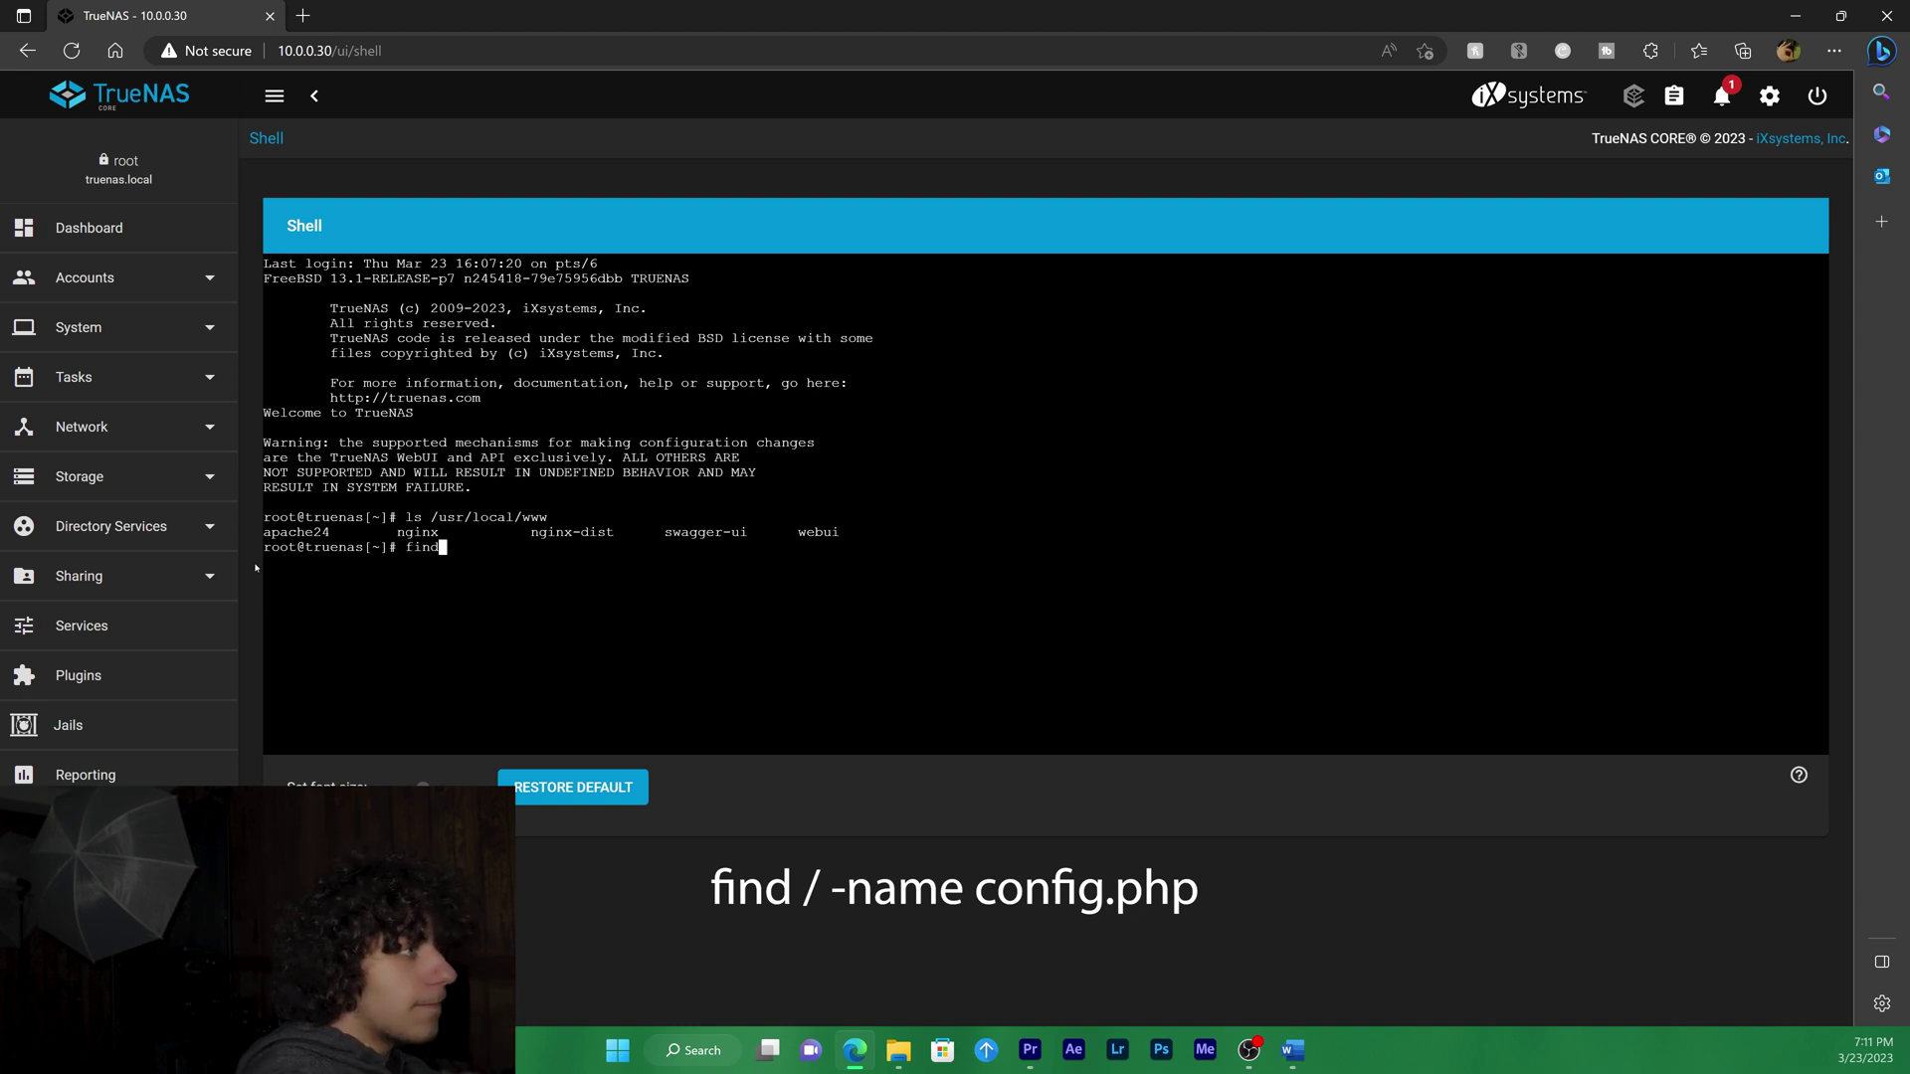
type(" / -name config.php")
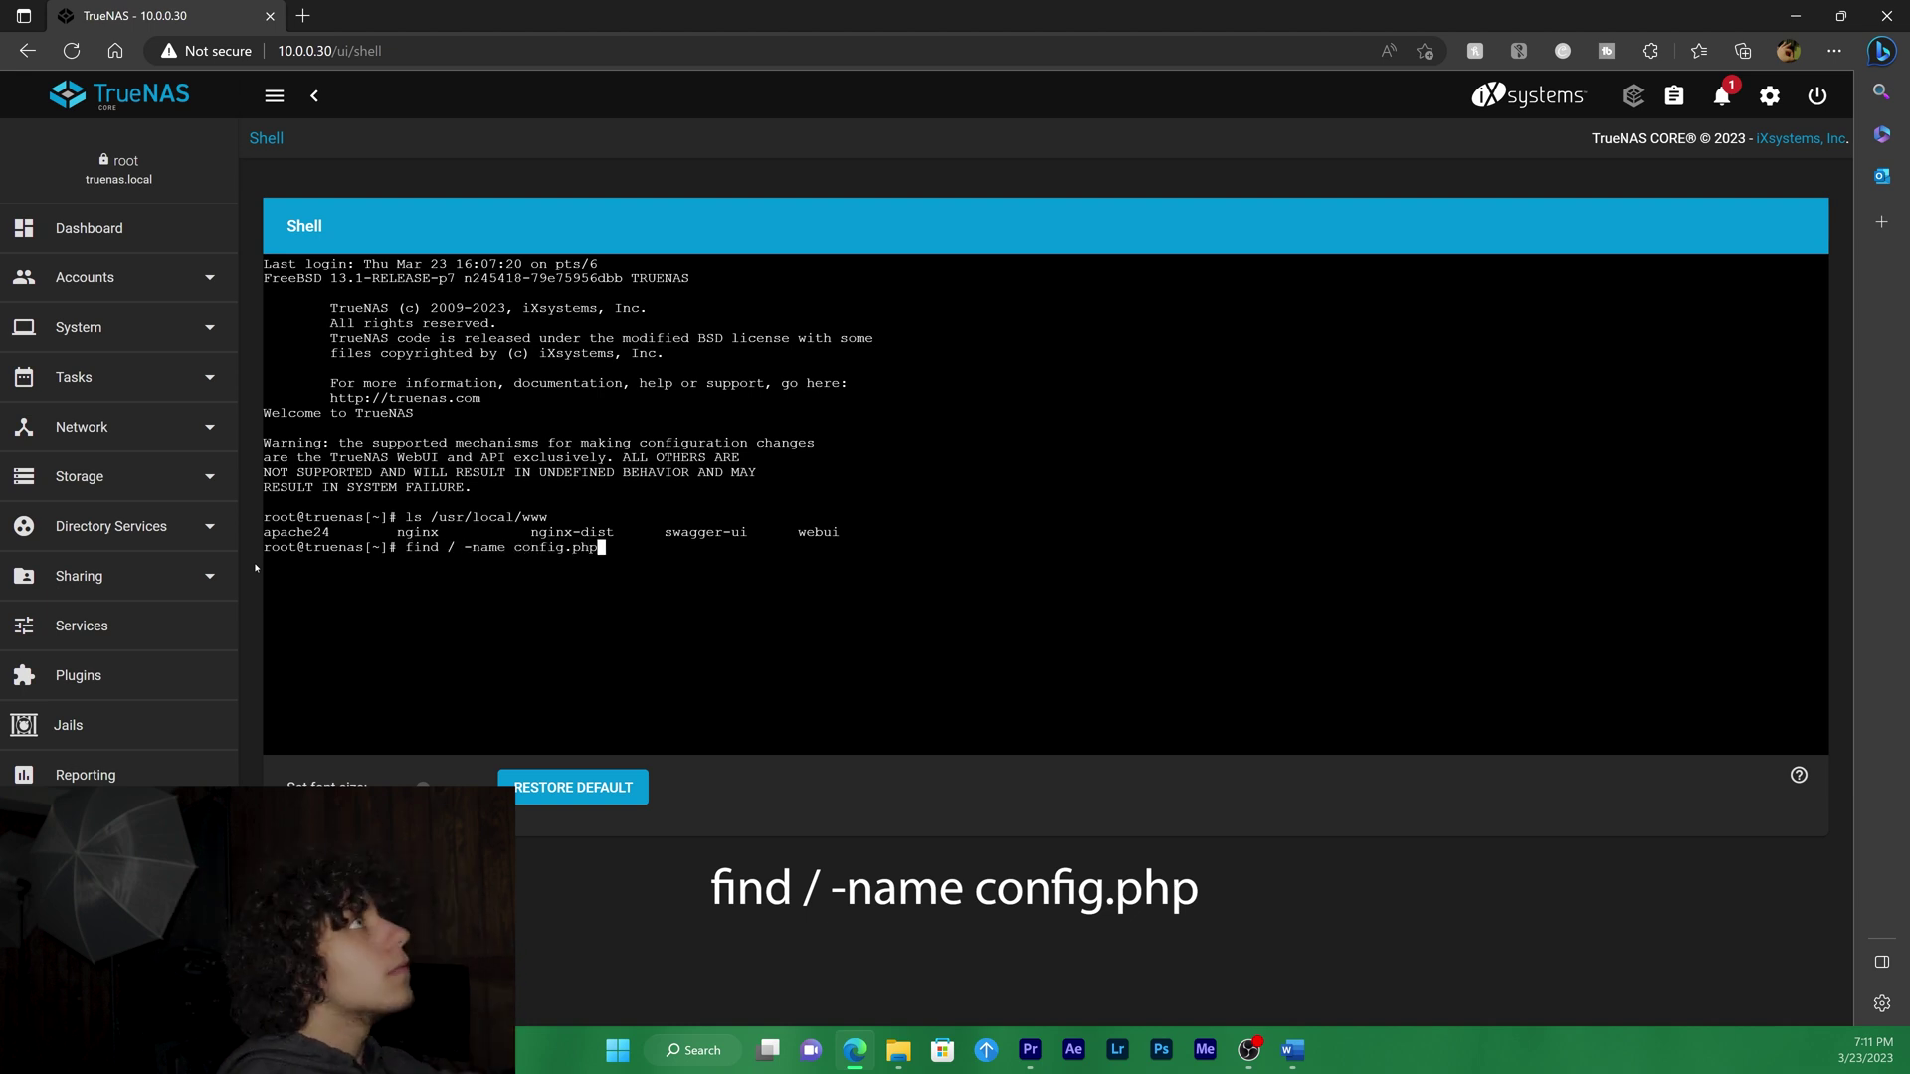
key("Return")
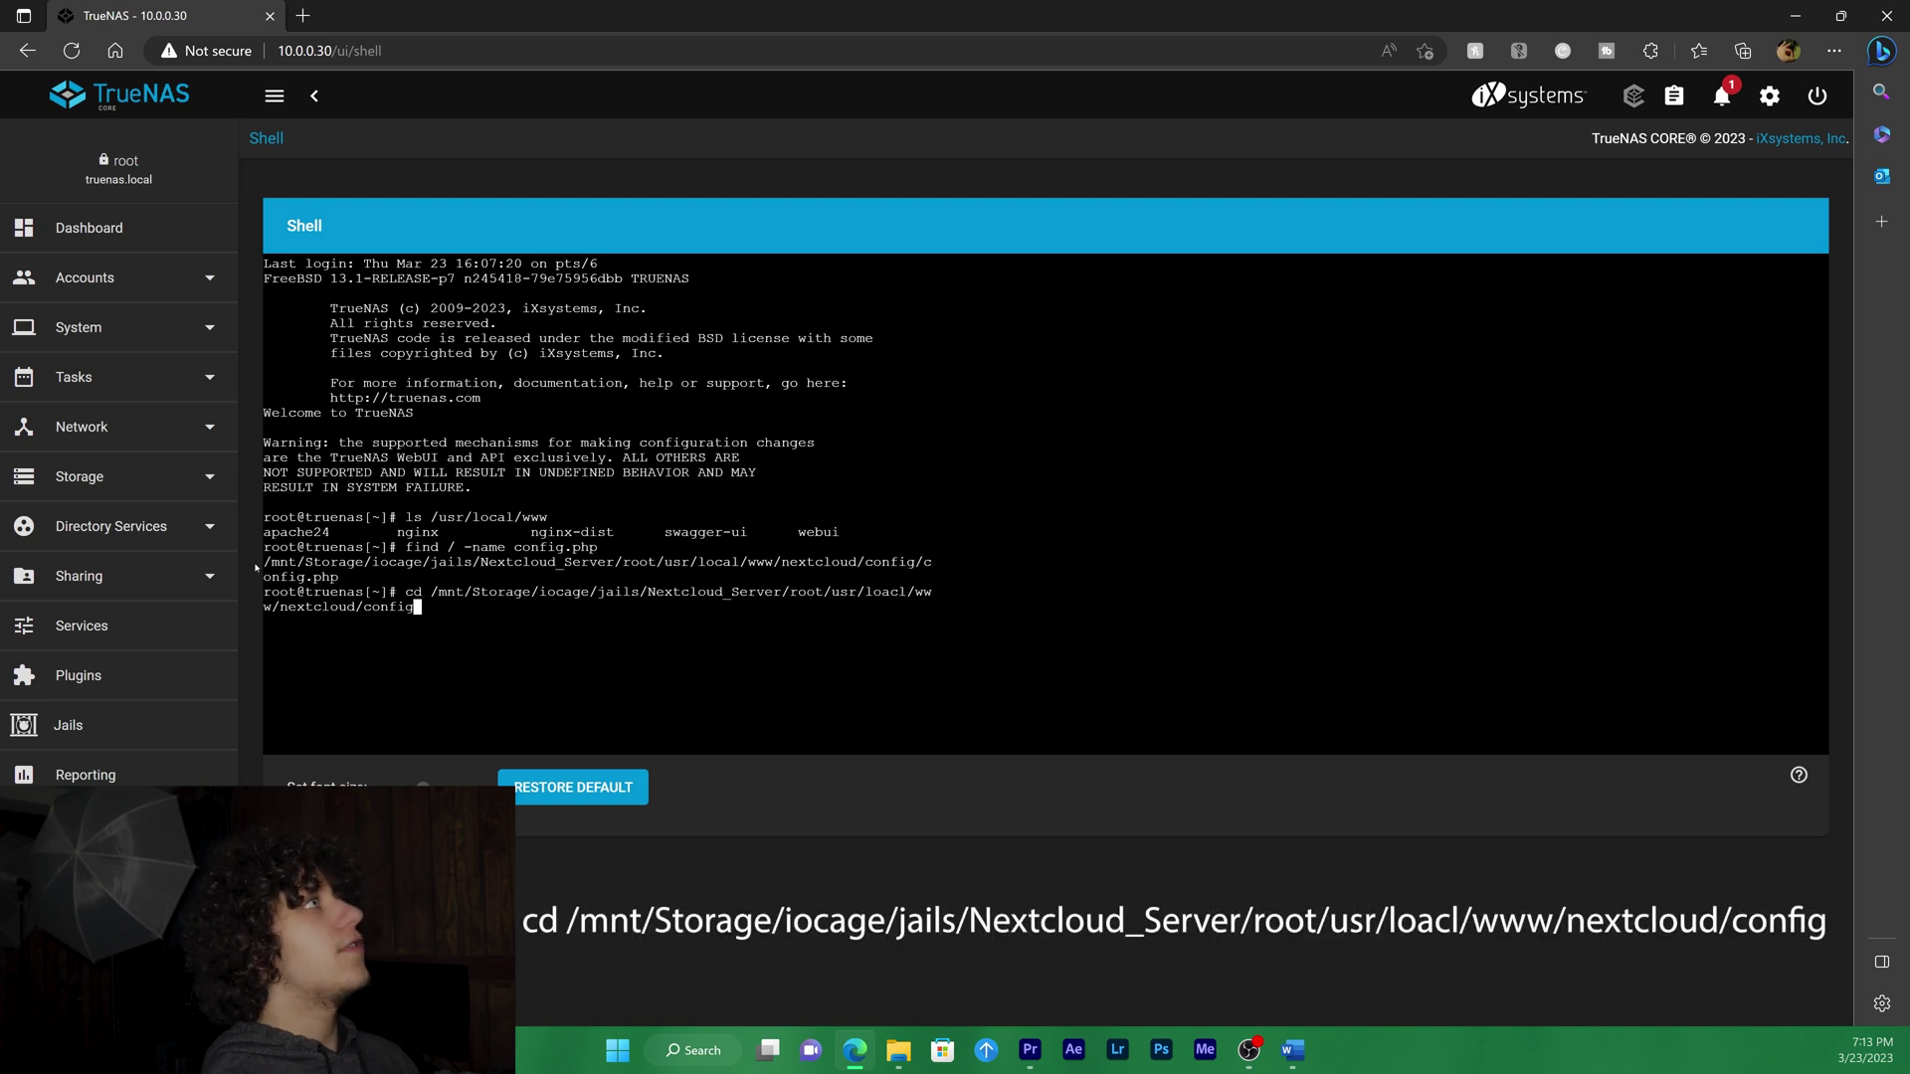
key("Return")
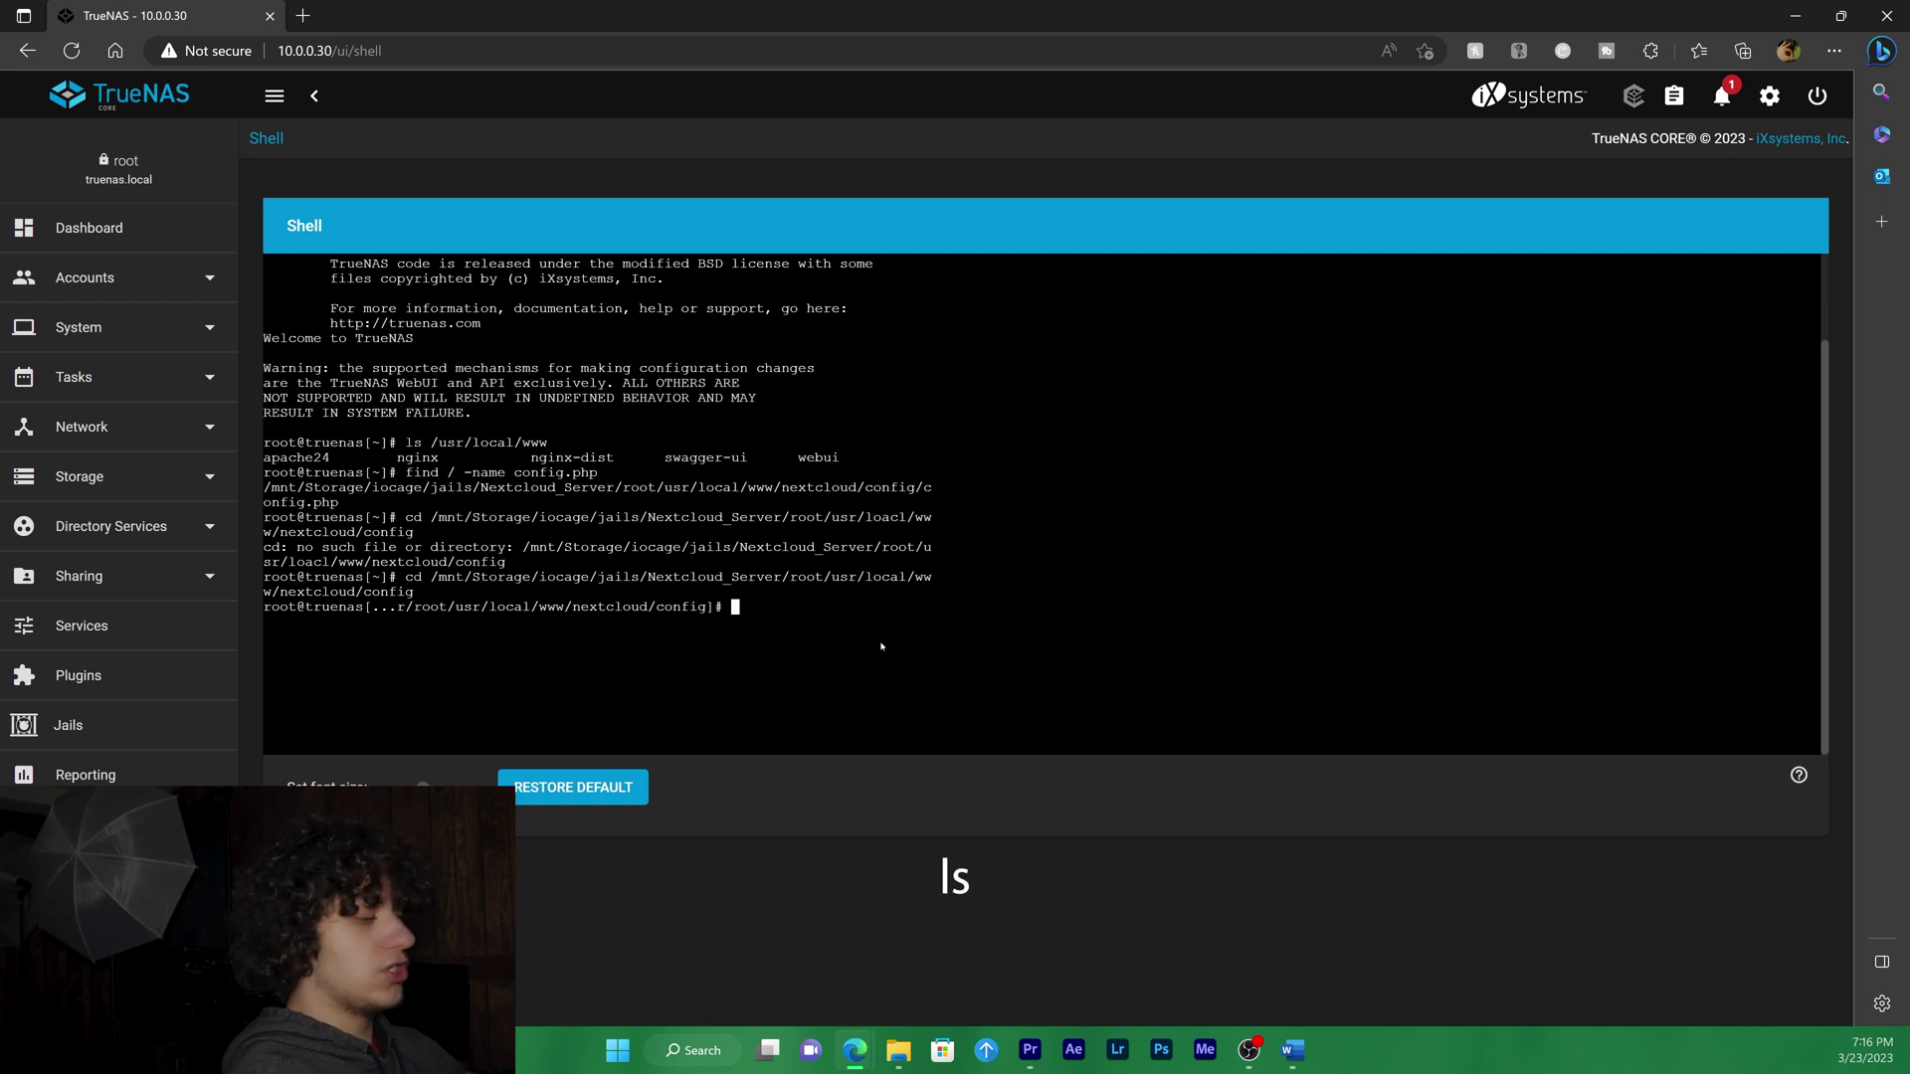
List the Nextcloud config folder and open config.php in nano.
type("ls")
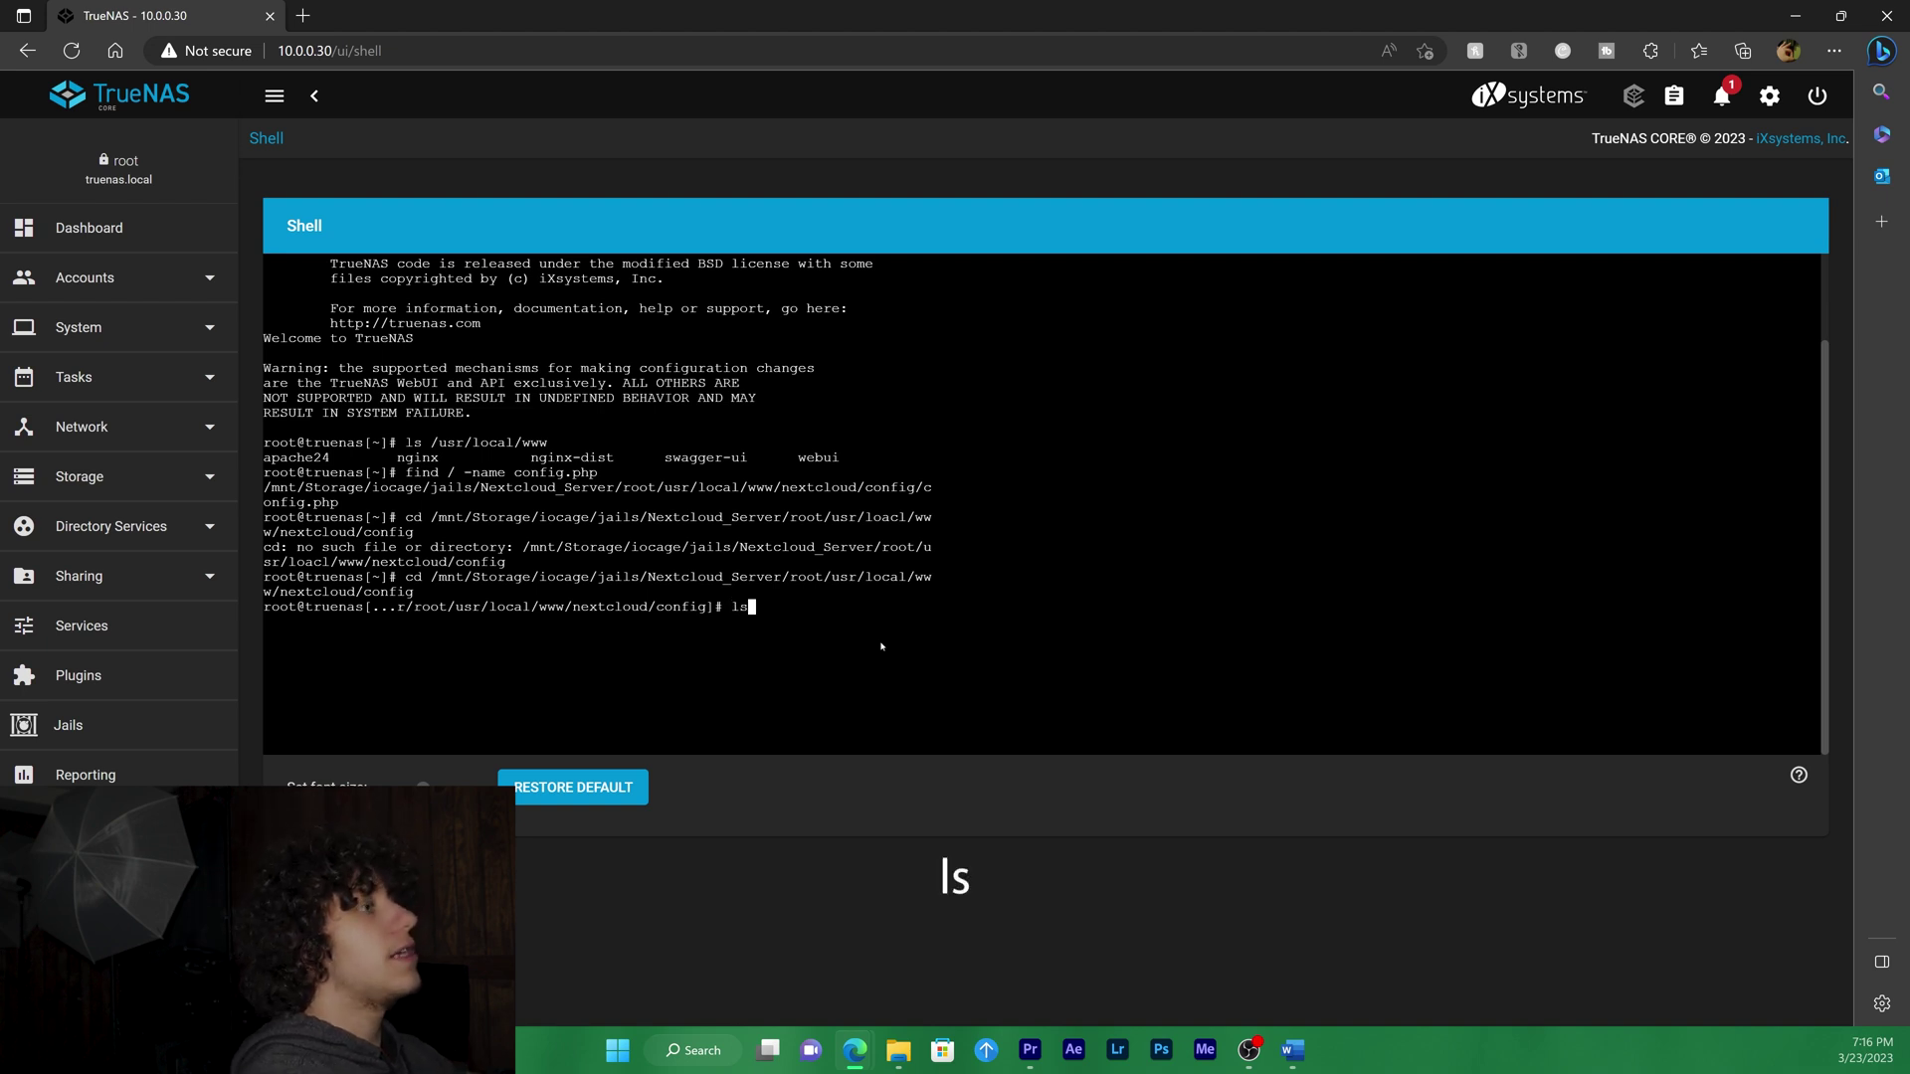
key("Return")
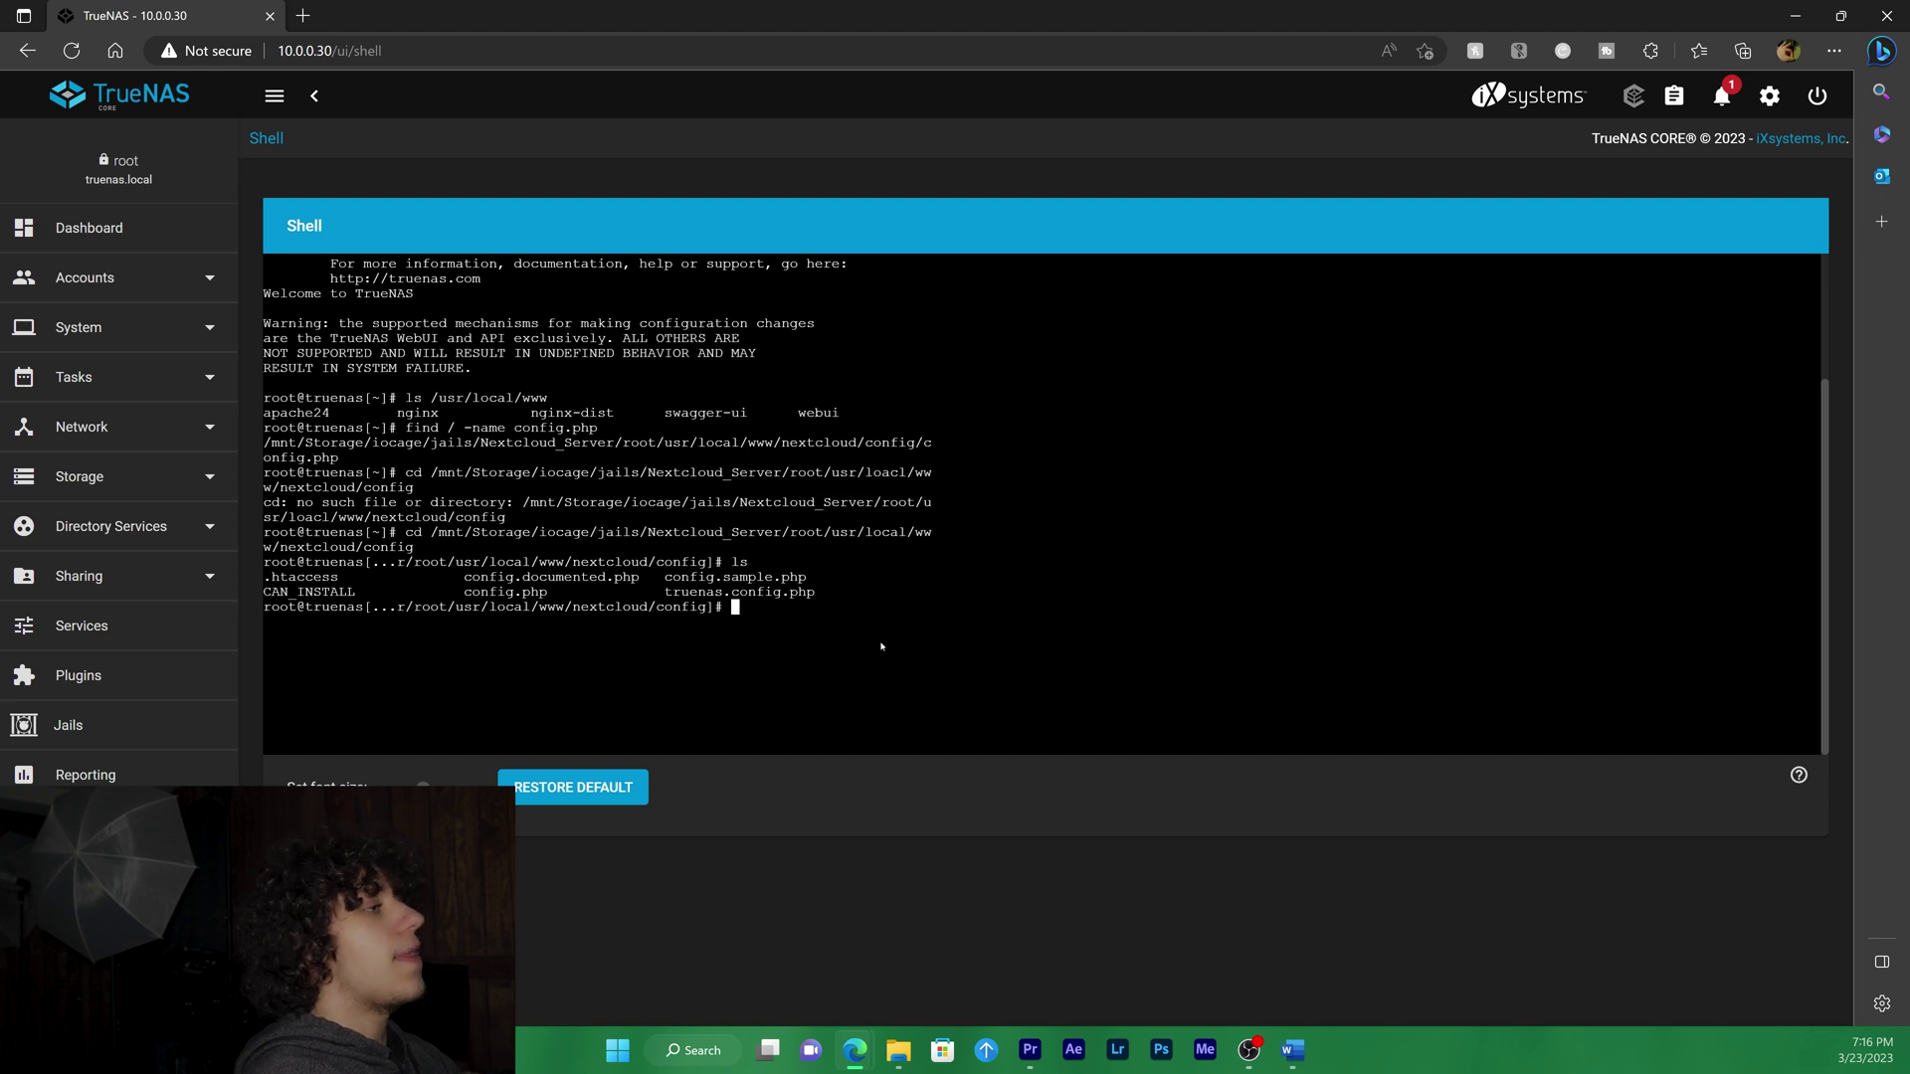
type("nano")
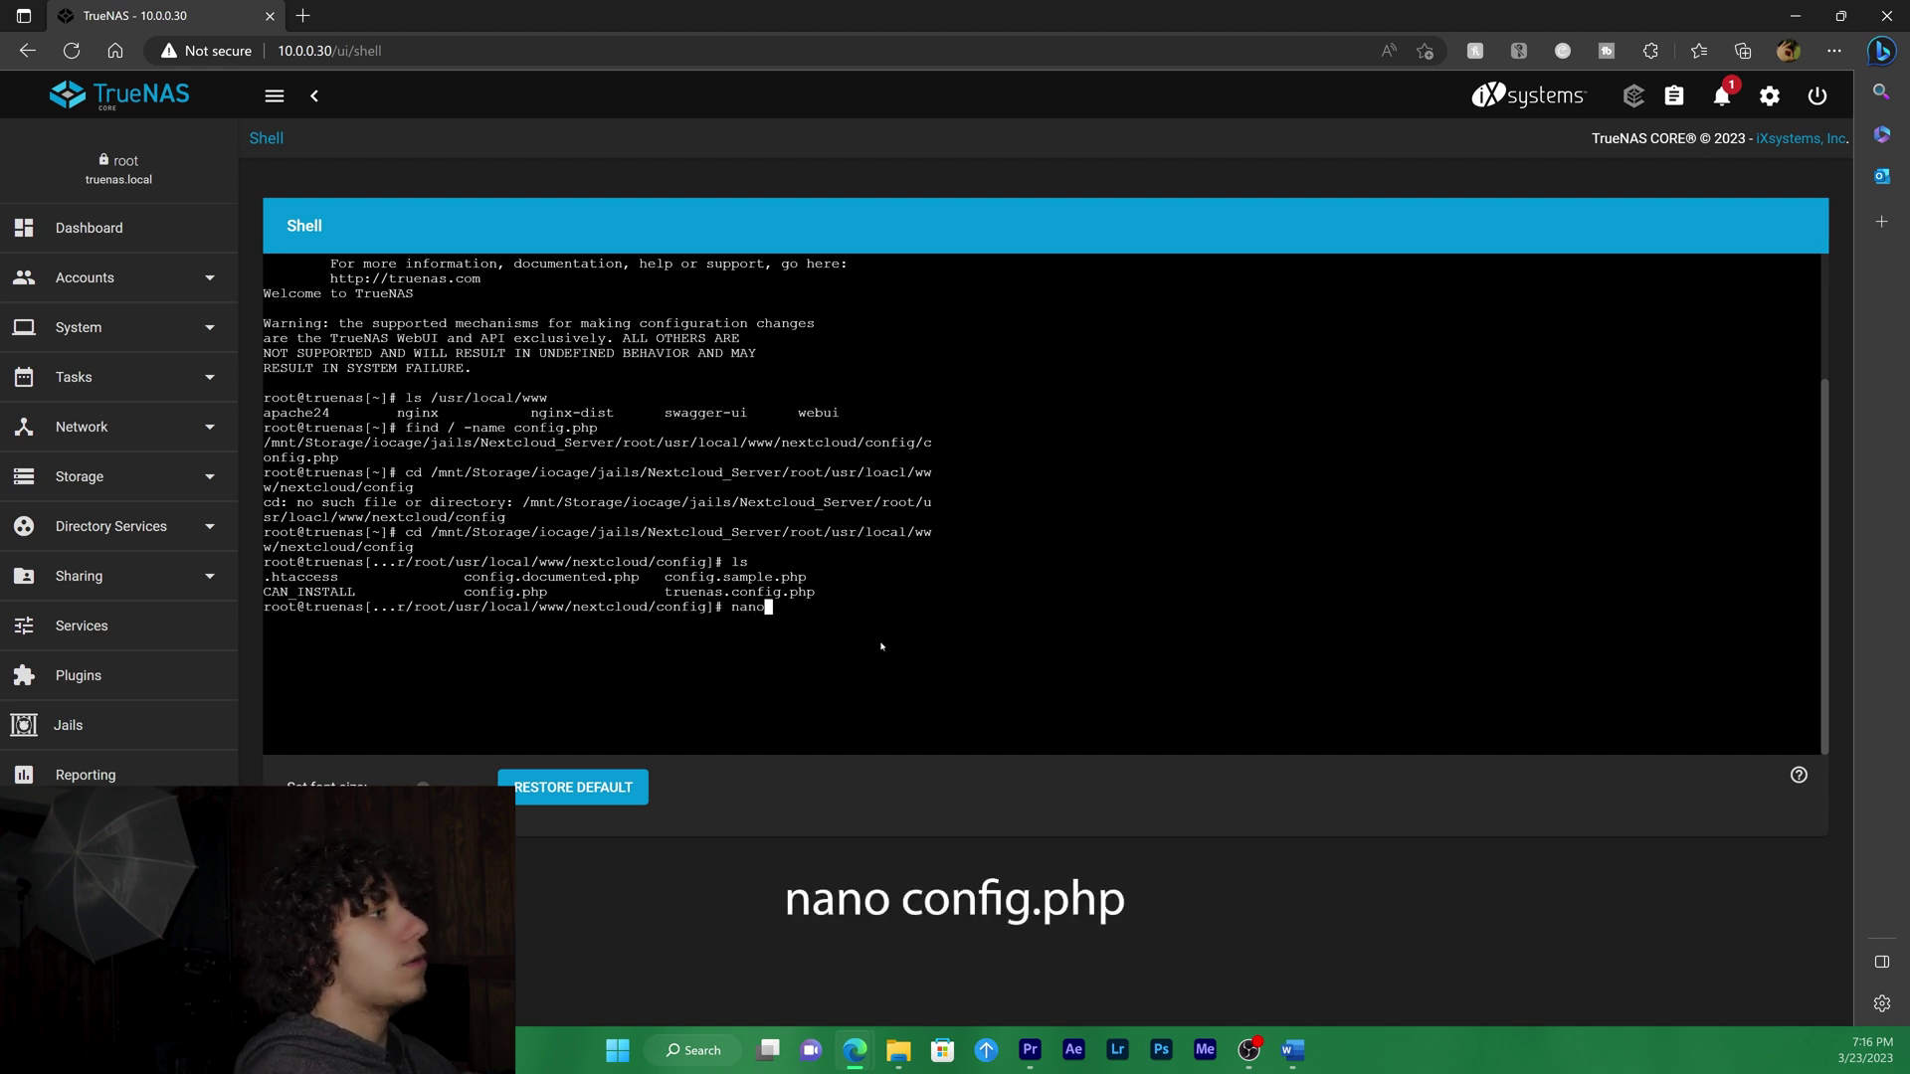
type(" conf")
type("ig.php")
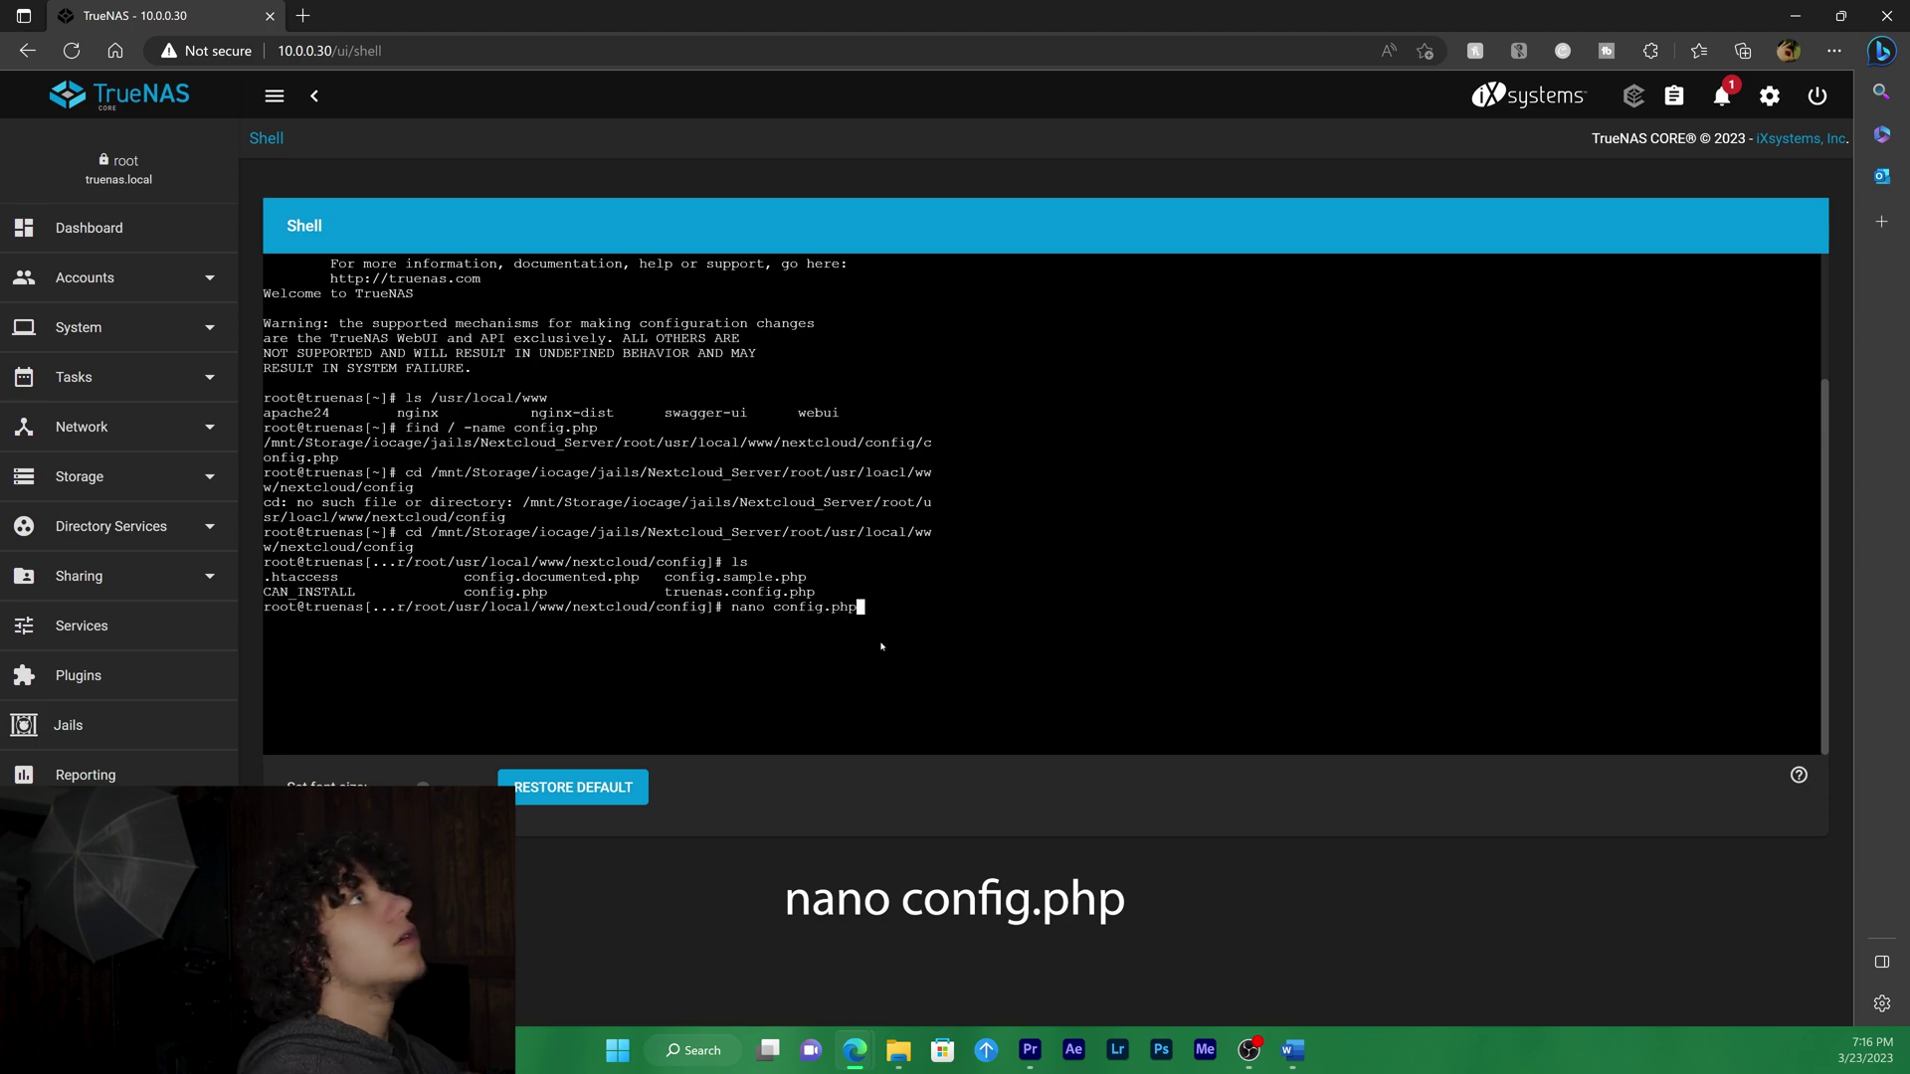
key("Return")
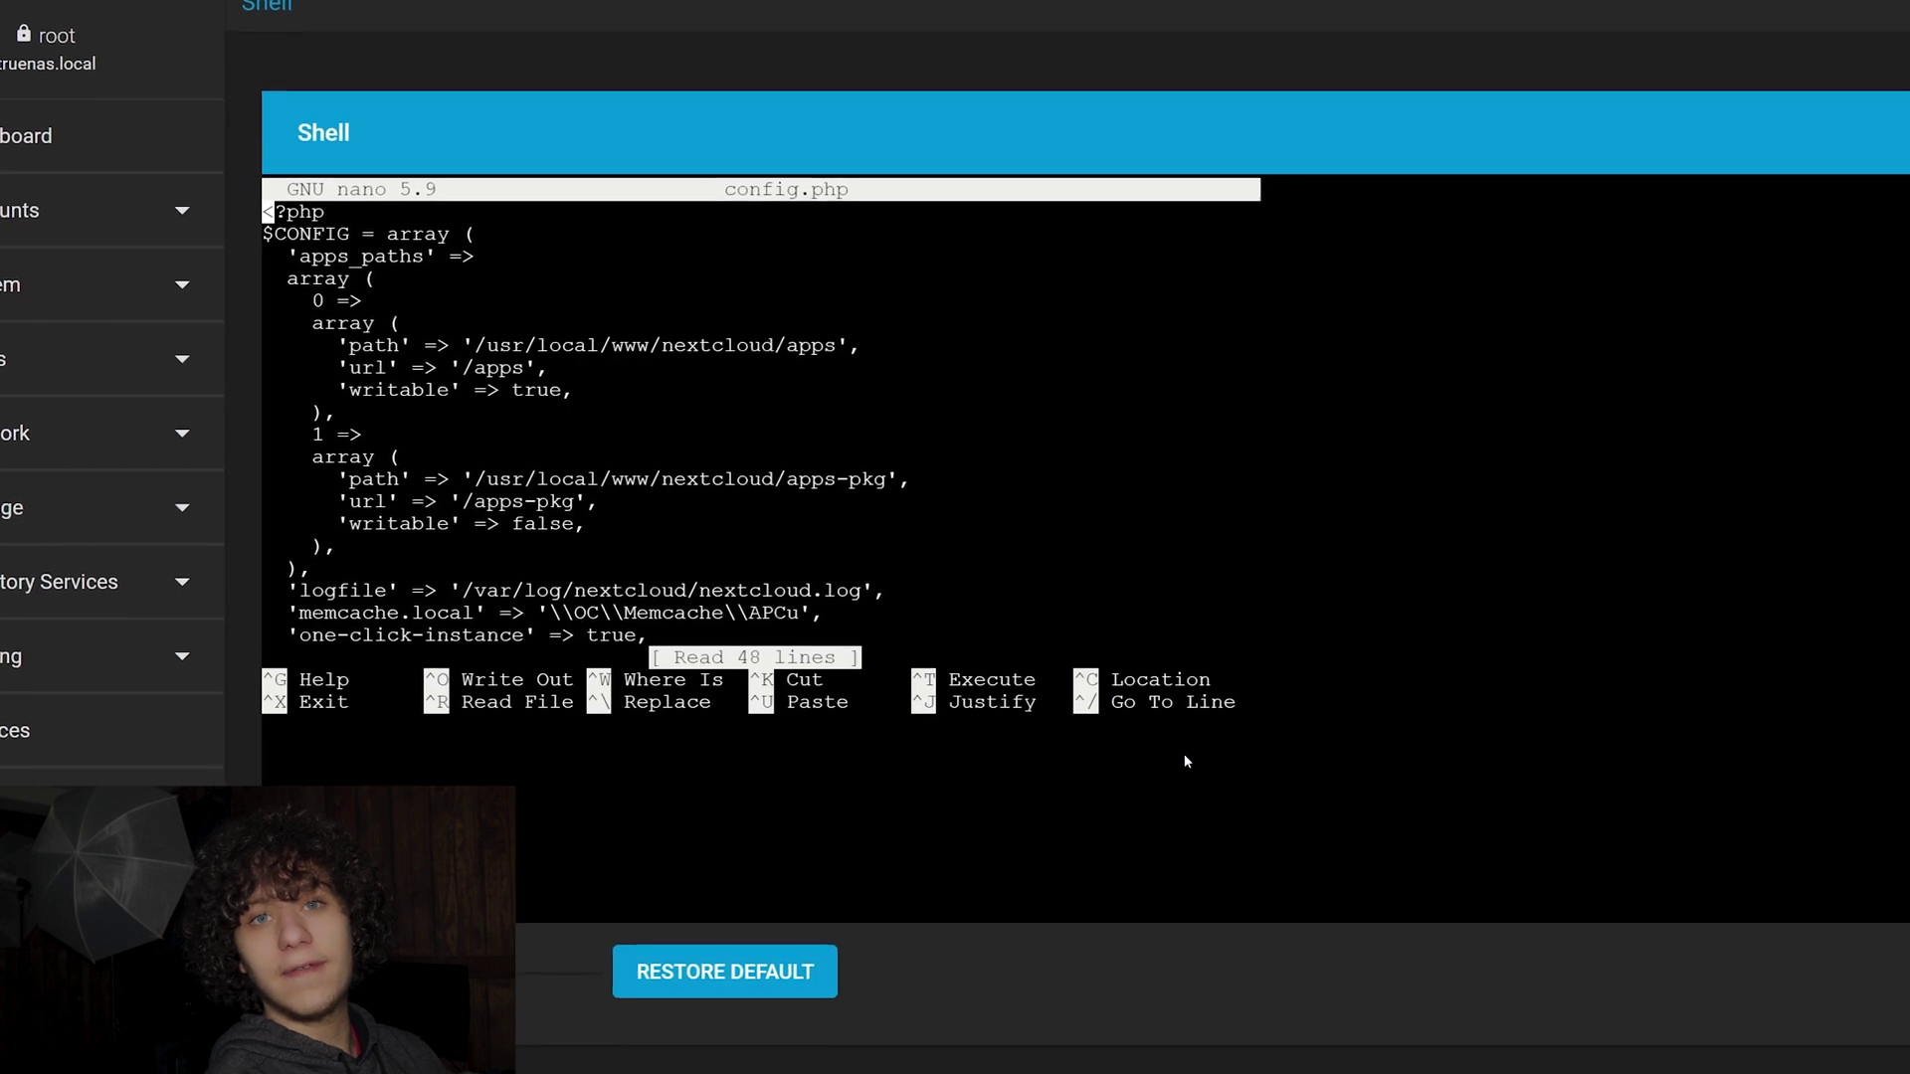
Correct the second trusted_domains entry so it reads '10.0.0.30'.
key("Down")
key("Down")
key("Down")
key("Down")
key("Down")
key("Down")
key("Down")
key("Down")
key("Down")
key("Down")
key("Down")
key("Down")
key("Down")
key("Down")
key("Down")
key("Down")
key("Down")
key("Down")
key("Down")
key("Down")
key("Down")
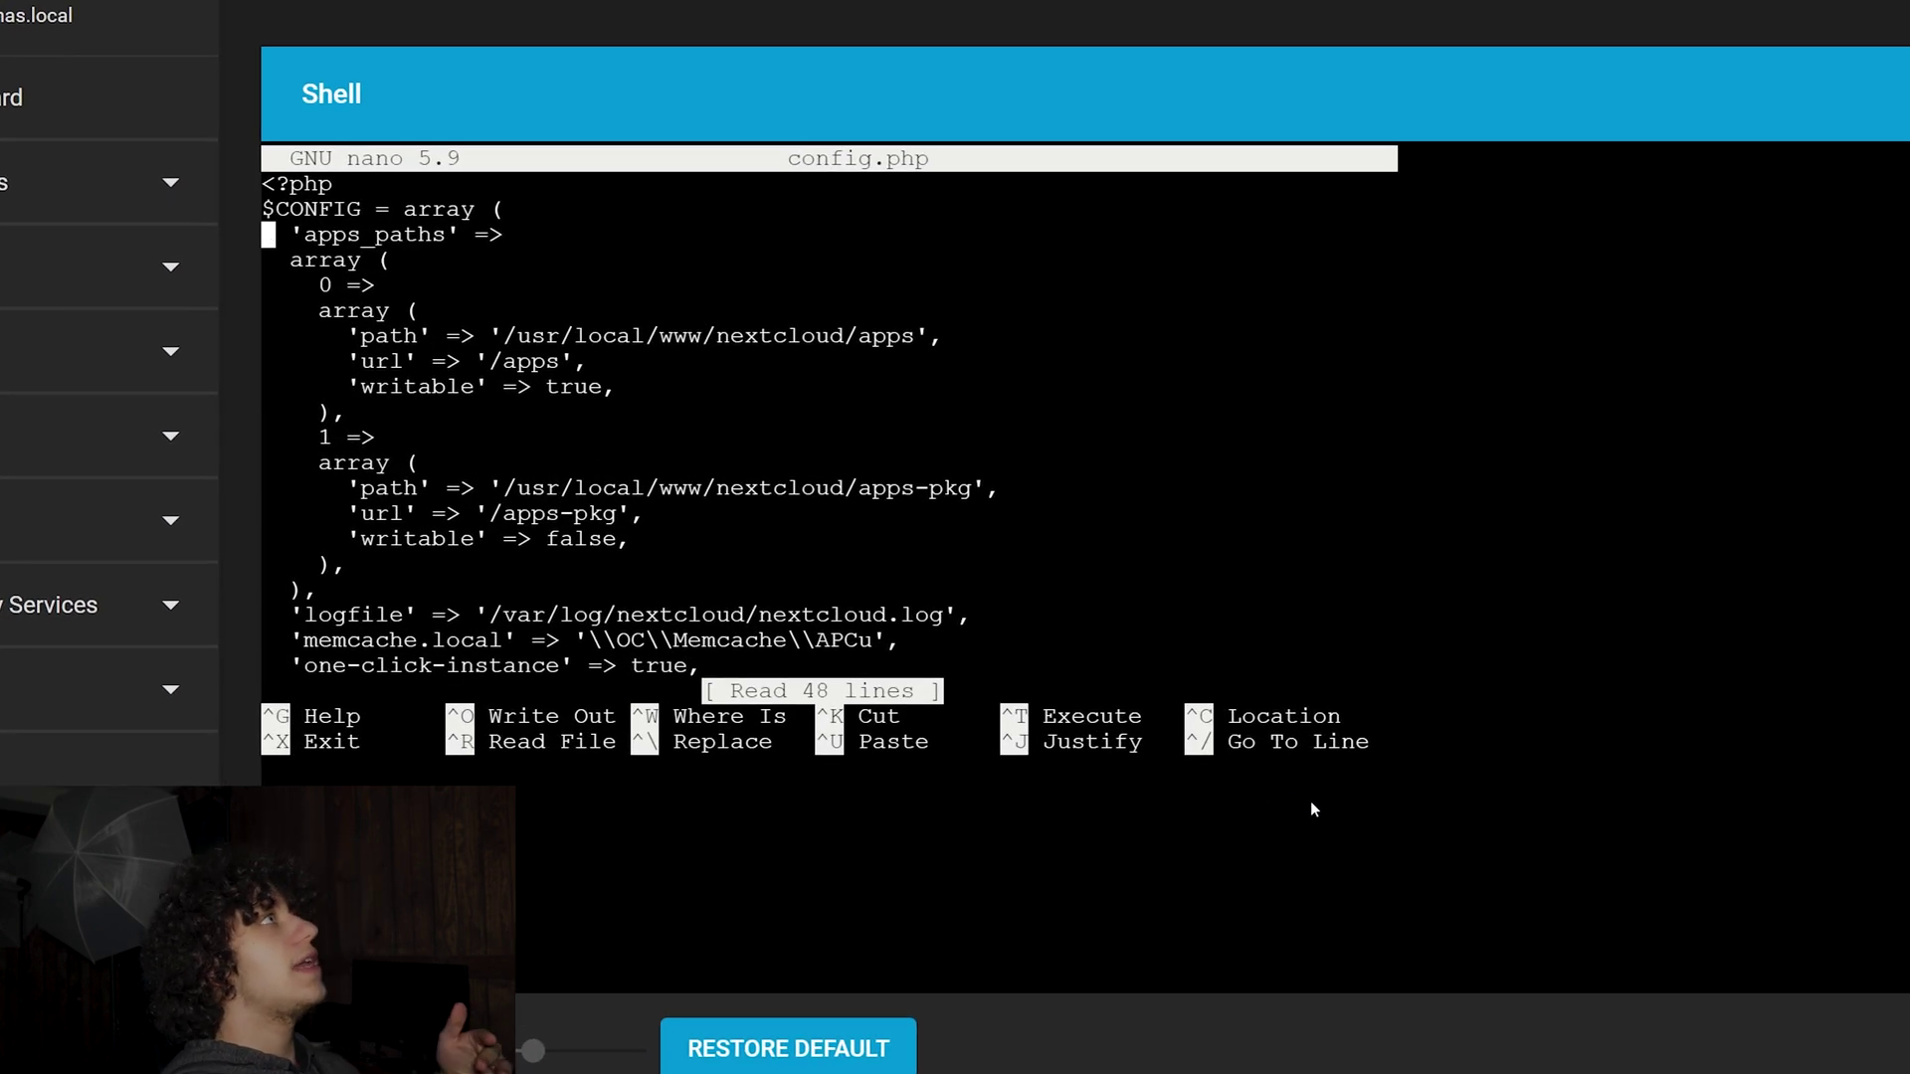
key("Down")
key("Down")
key("Down")
key("Down")
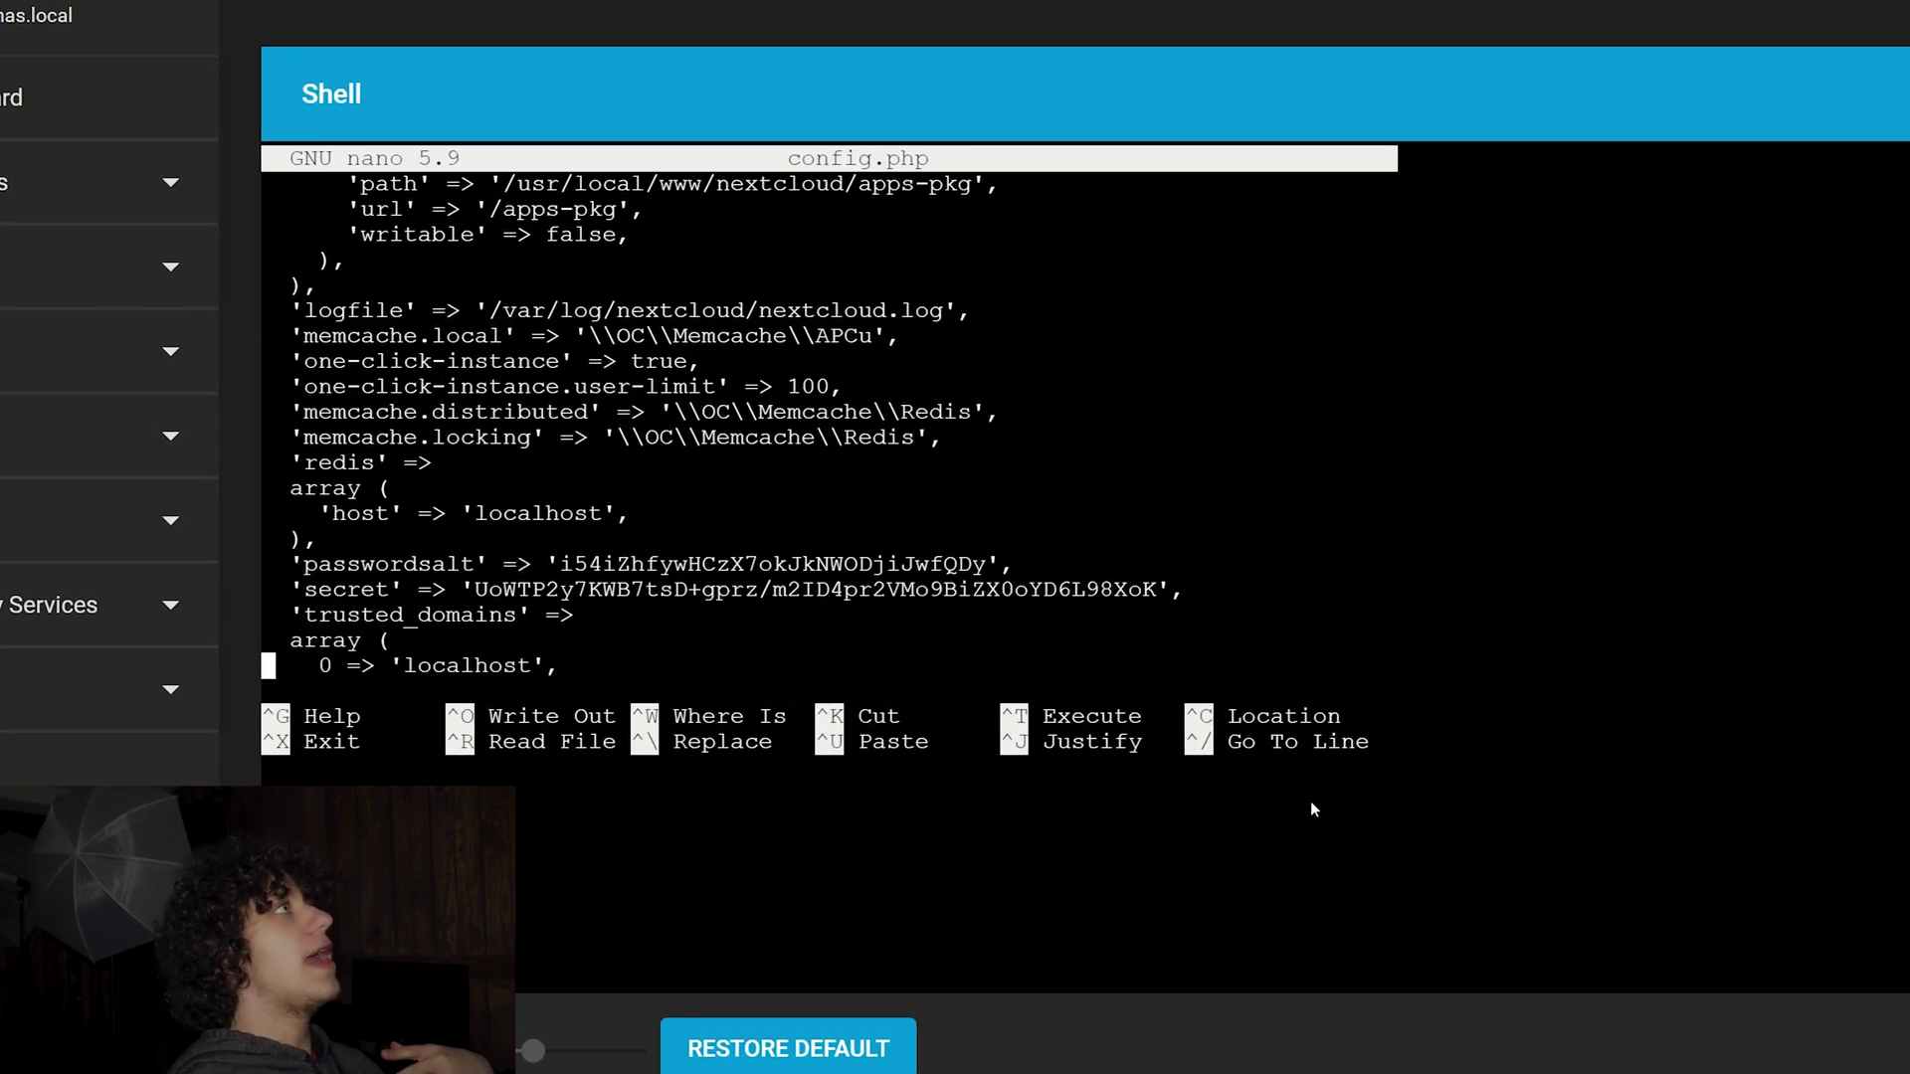
key("Up")
key("Up")
key("Up")
key("Up")
key("Right")
key("Right")
key("Right")
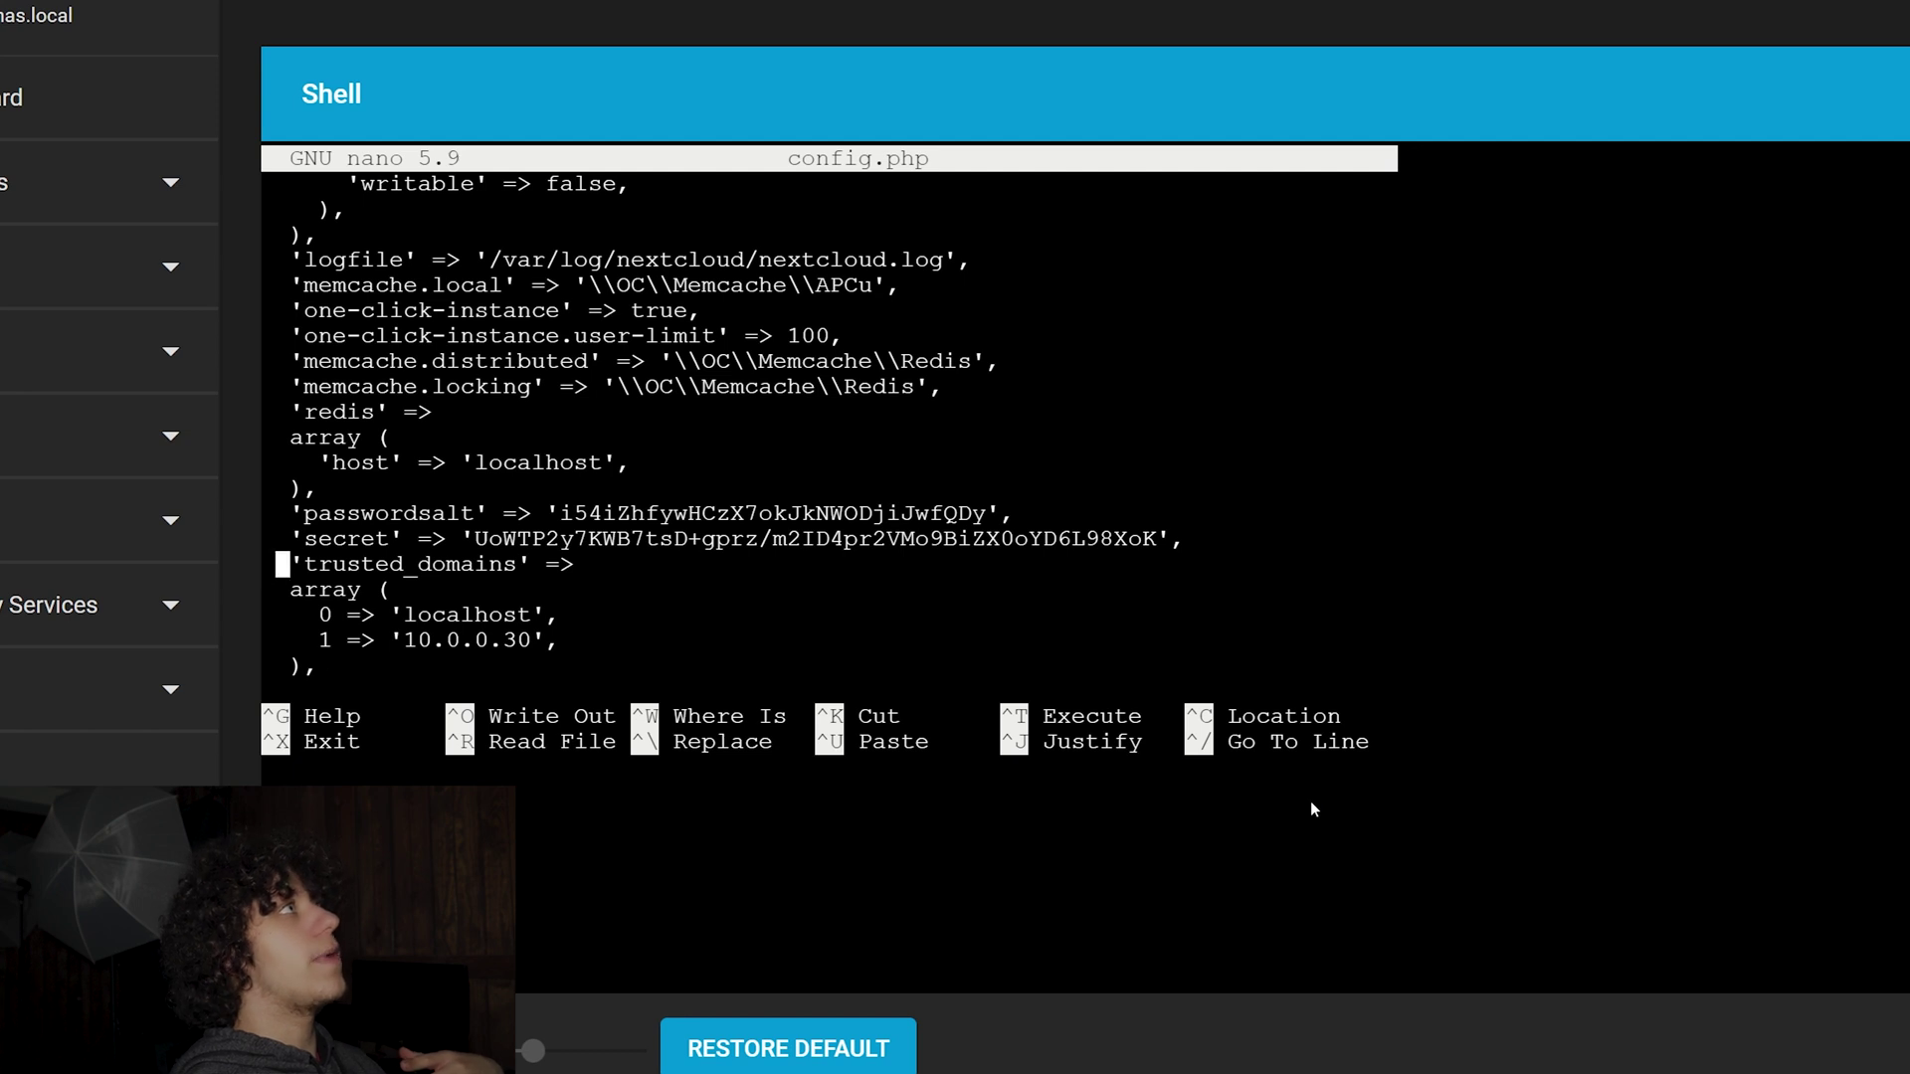
key("Down")
key("Down")
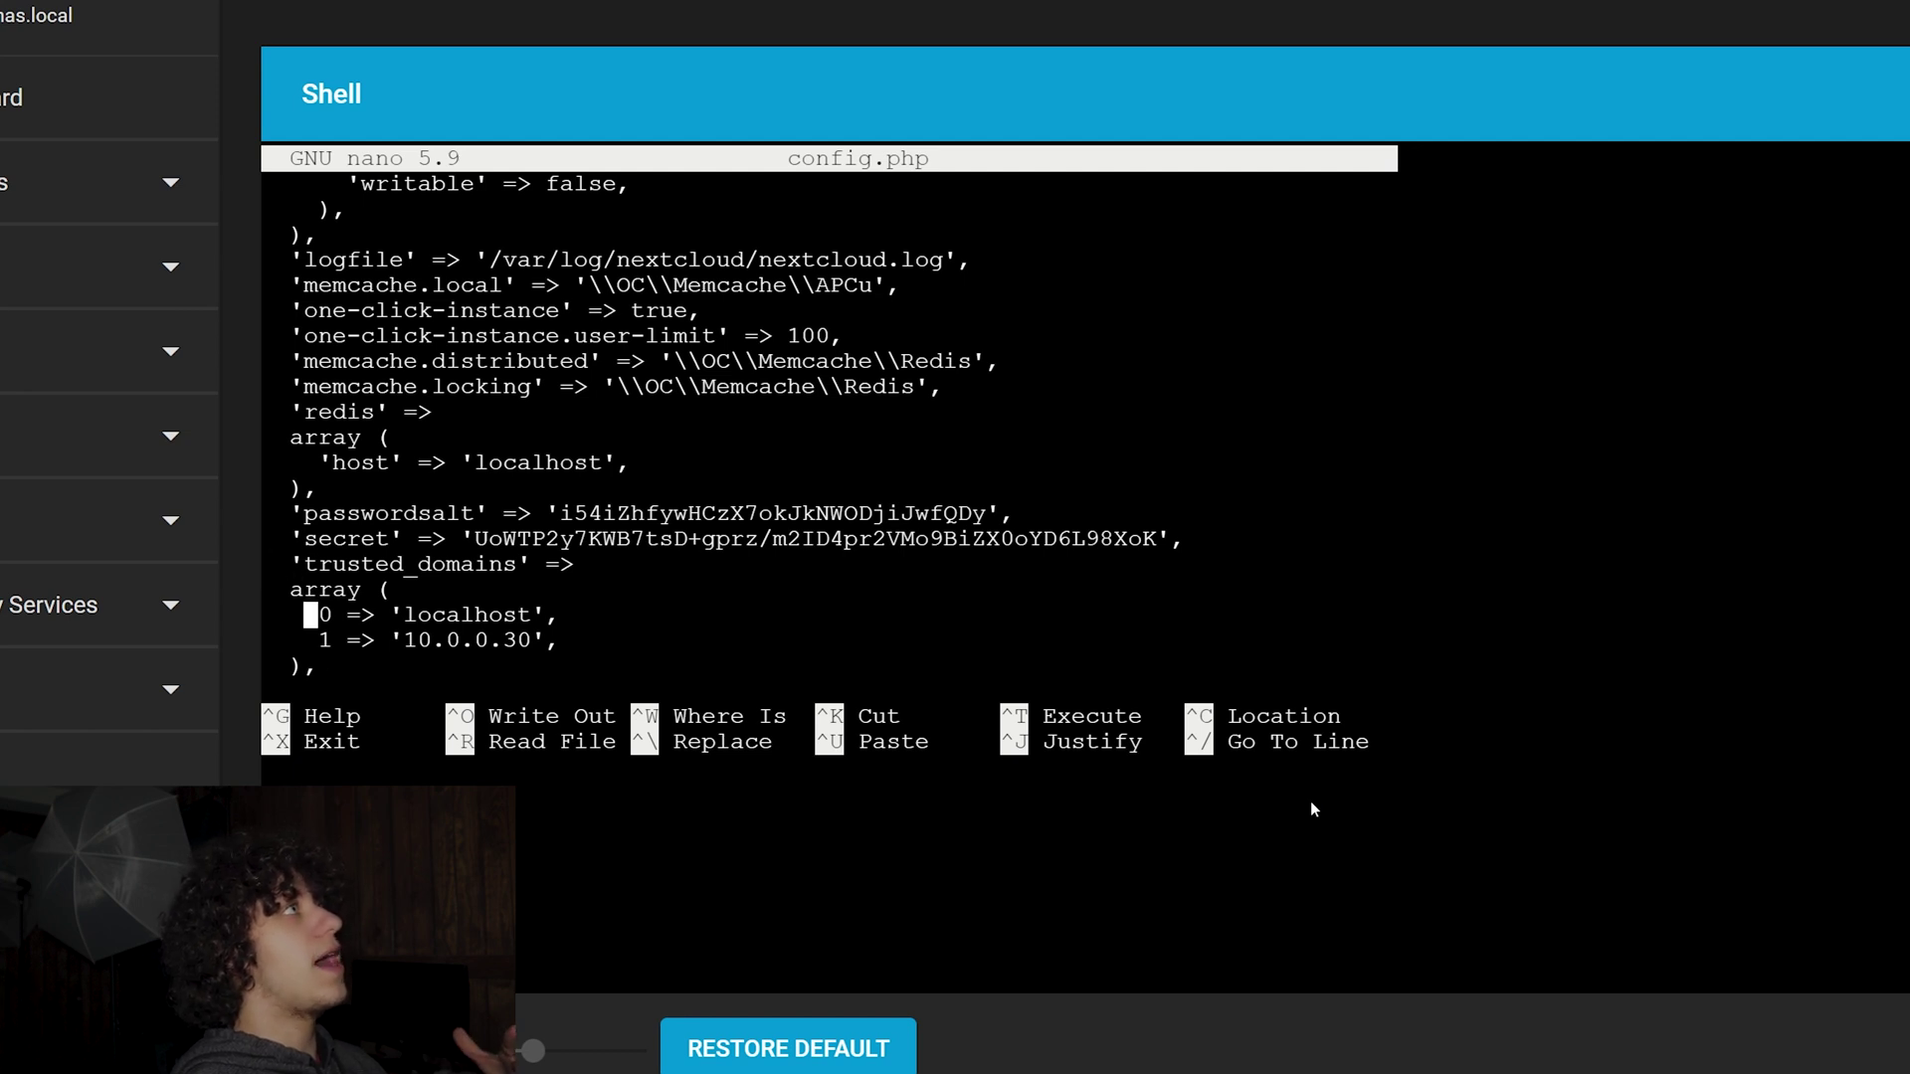
key("Down")
key("Right")
key("Right")
key("Right")
key("Right")
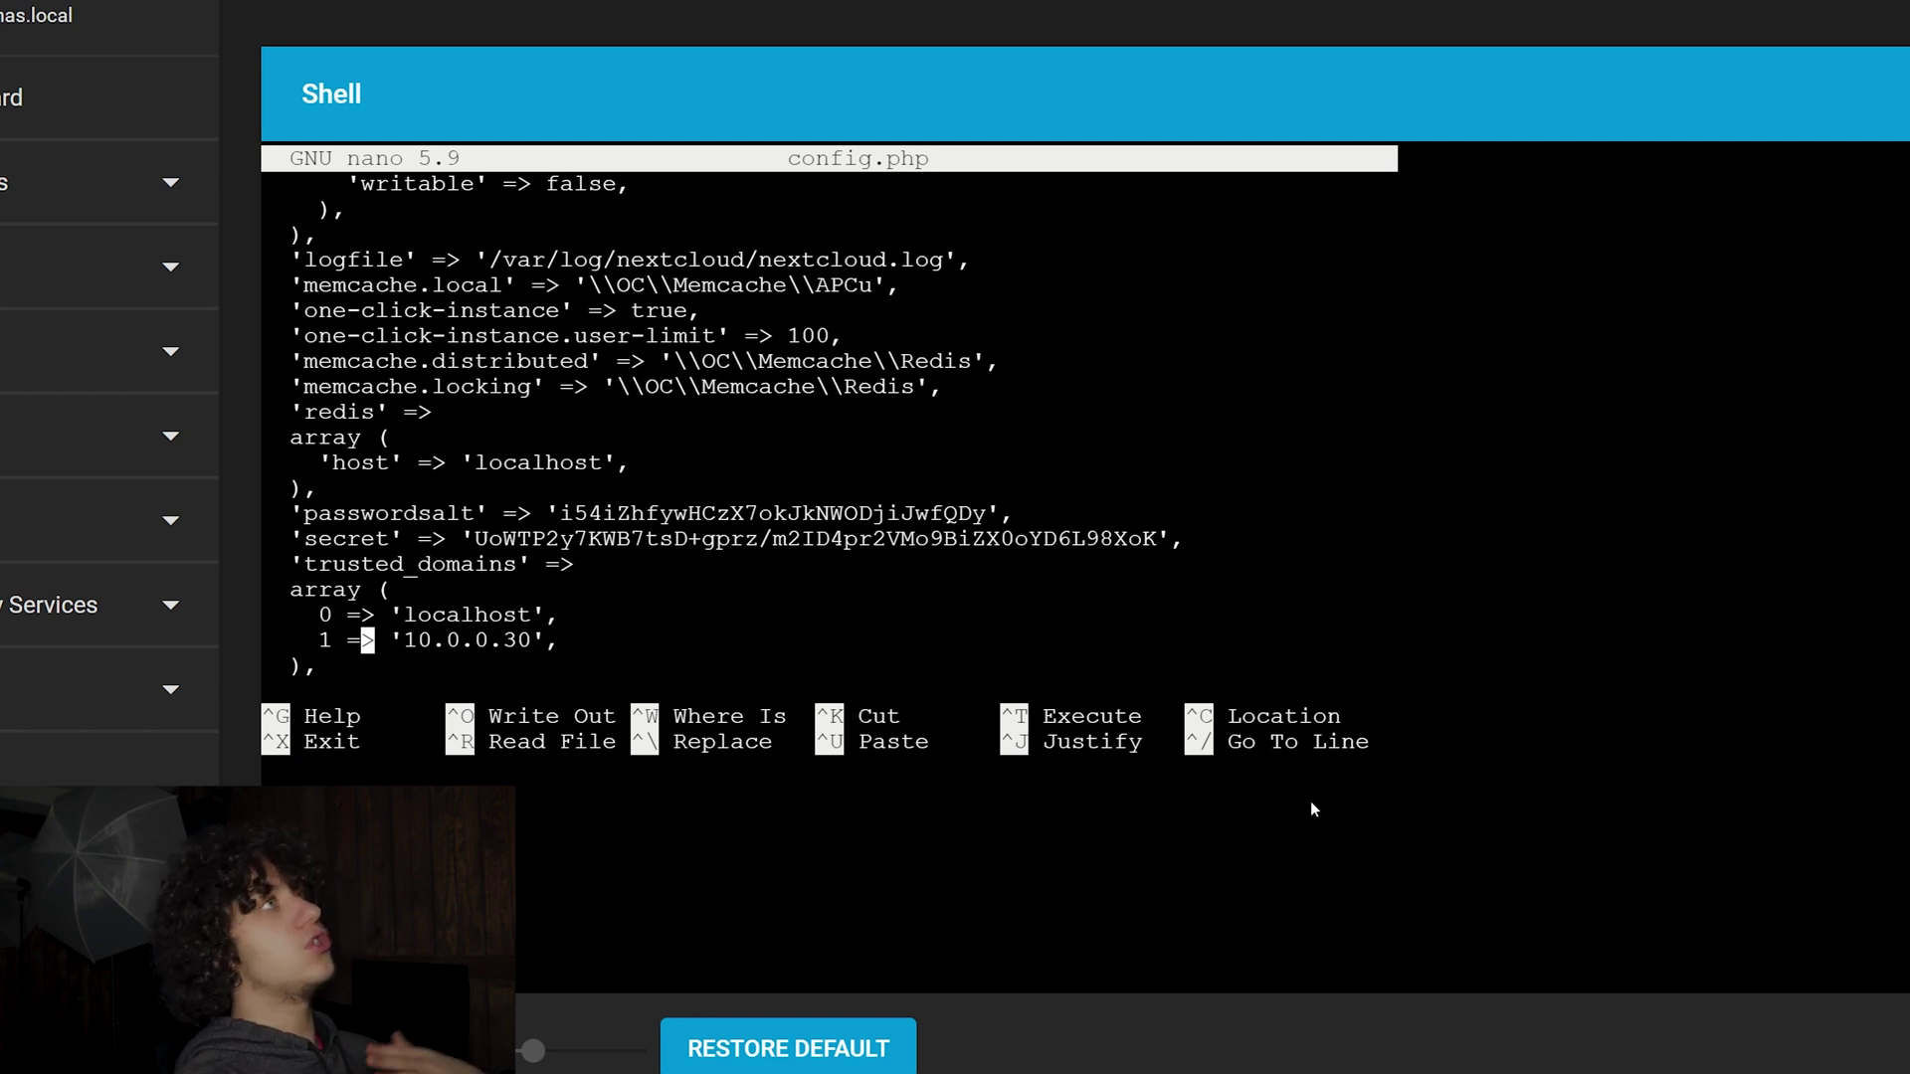
key("Right")
key("Right")
key("Right")
key("Right")
key("Right")
key("Right")
key("Right")
key("Right")
key("Right")
key("Right")
key("Right")
key("BackSpace")
key("BackSpace")
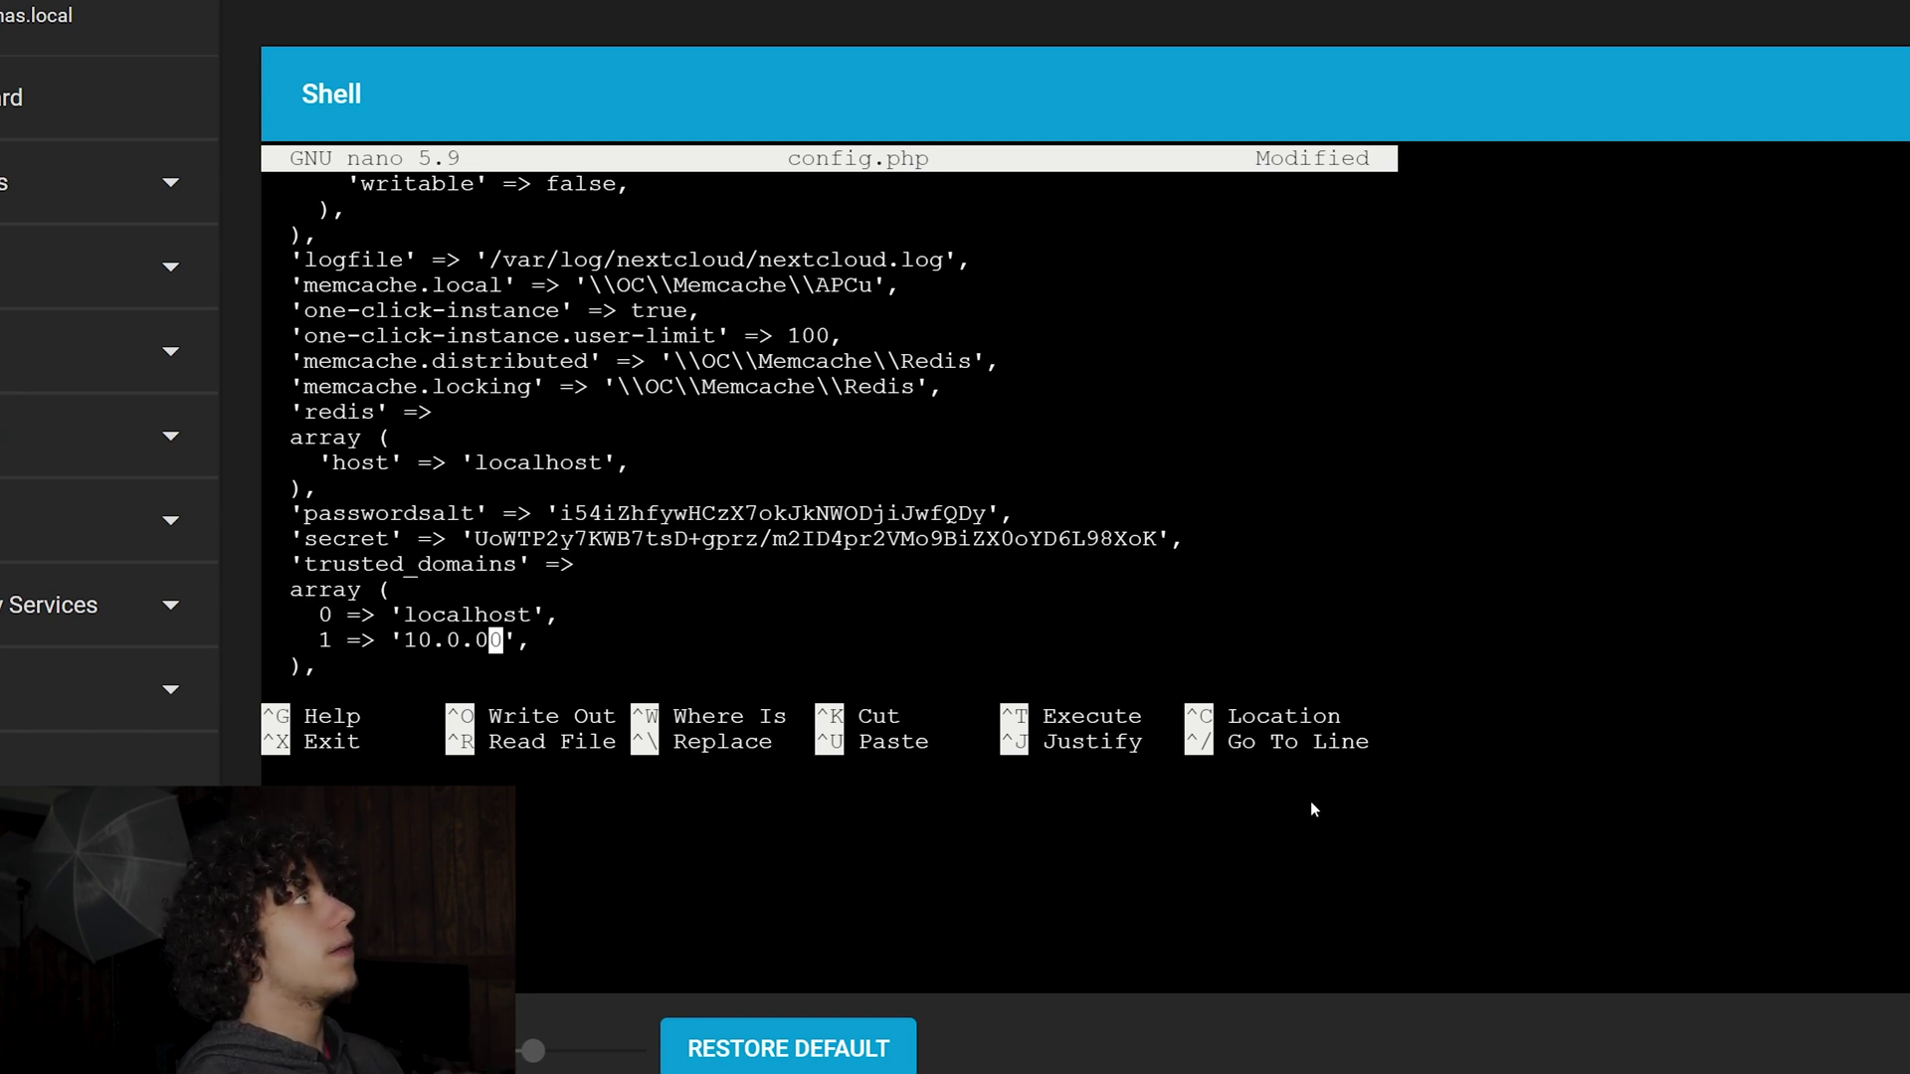
type(".3")
key("Right")
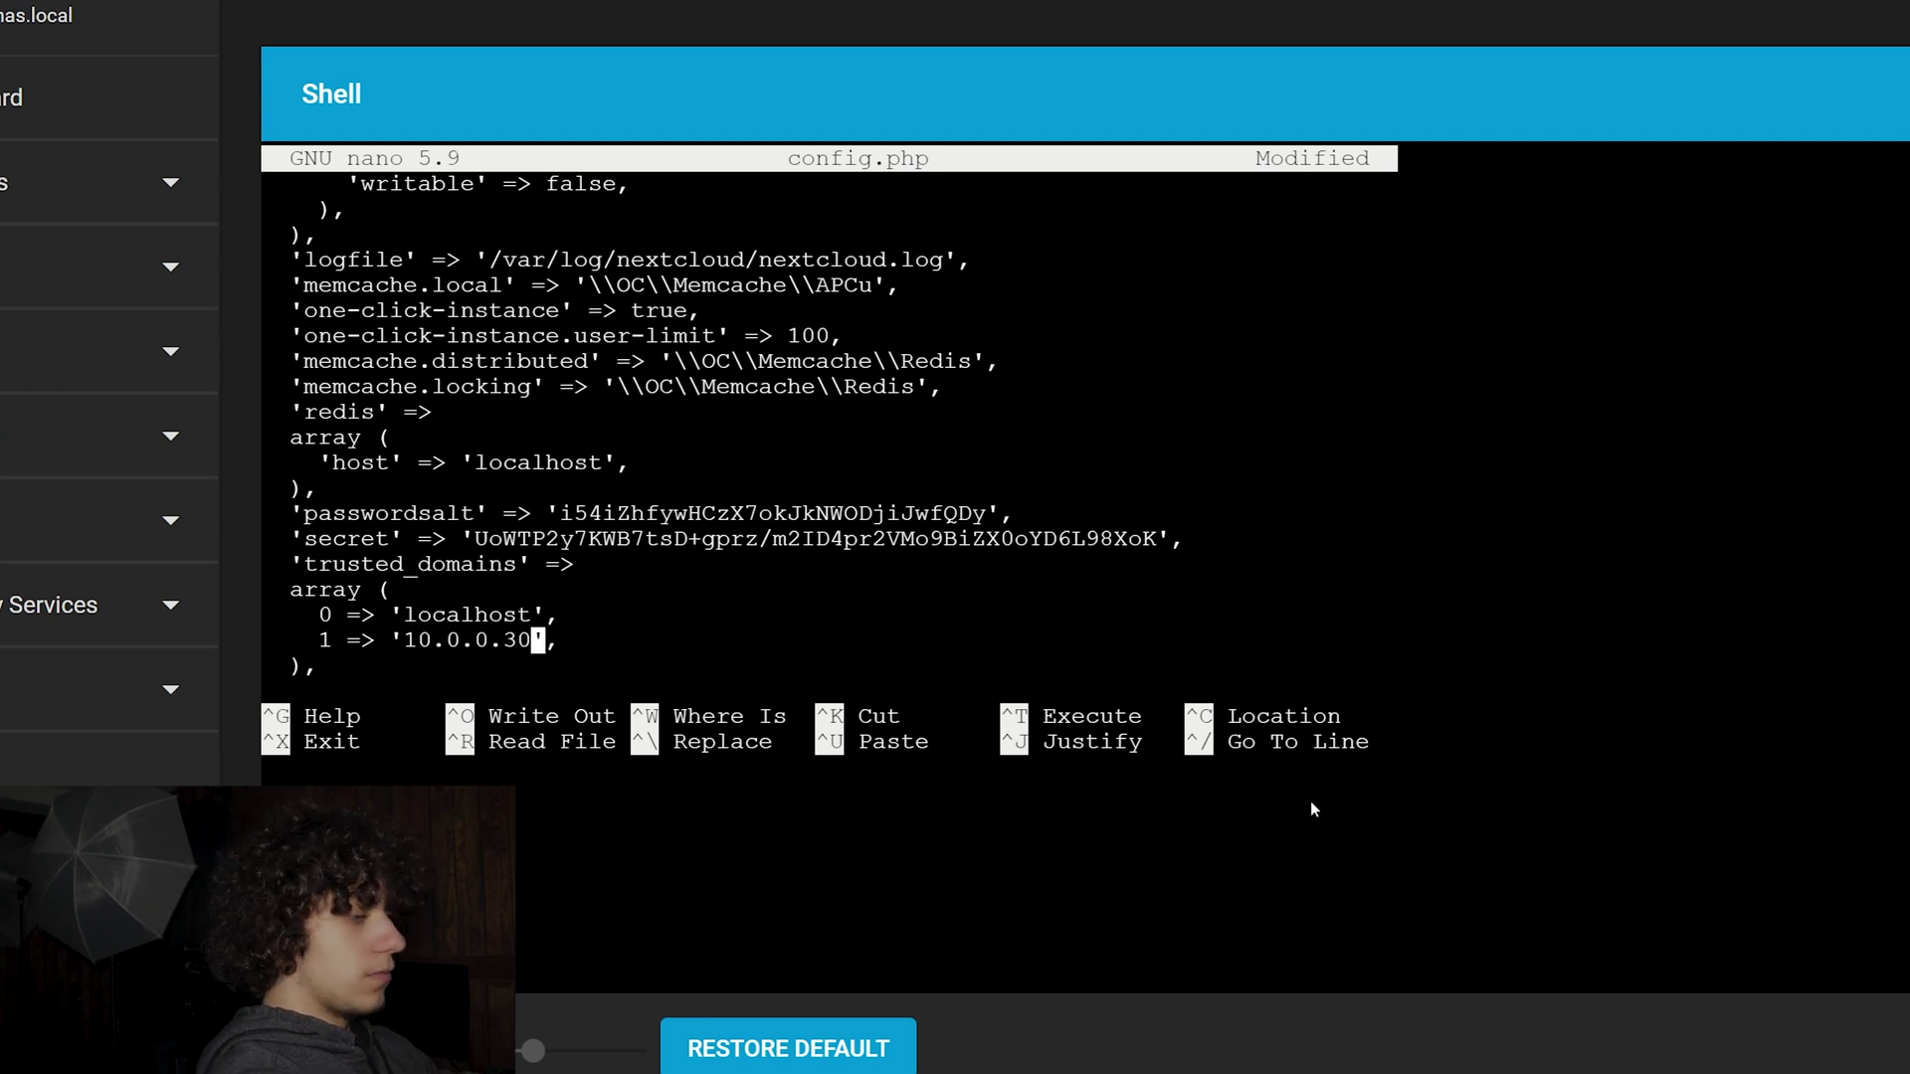
Save config.php and exit nano back to the shell prompt.
key("ctrl+o")
key("Return")
key("ctrl+x")
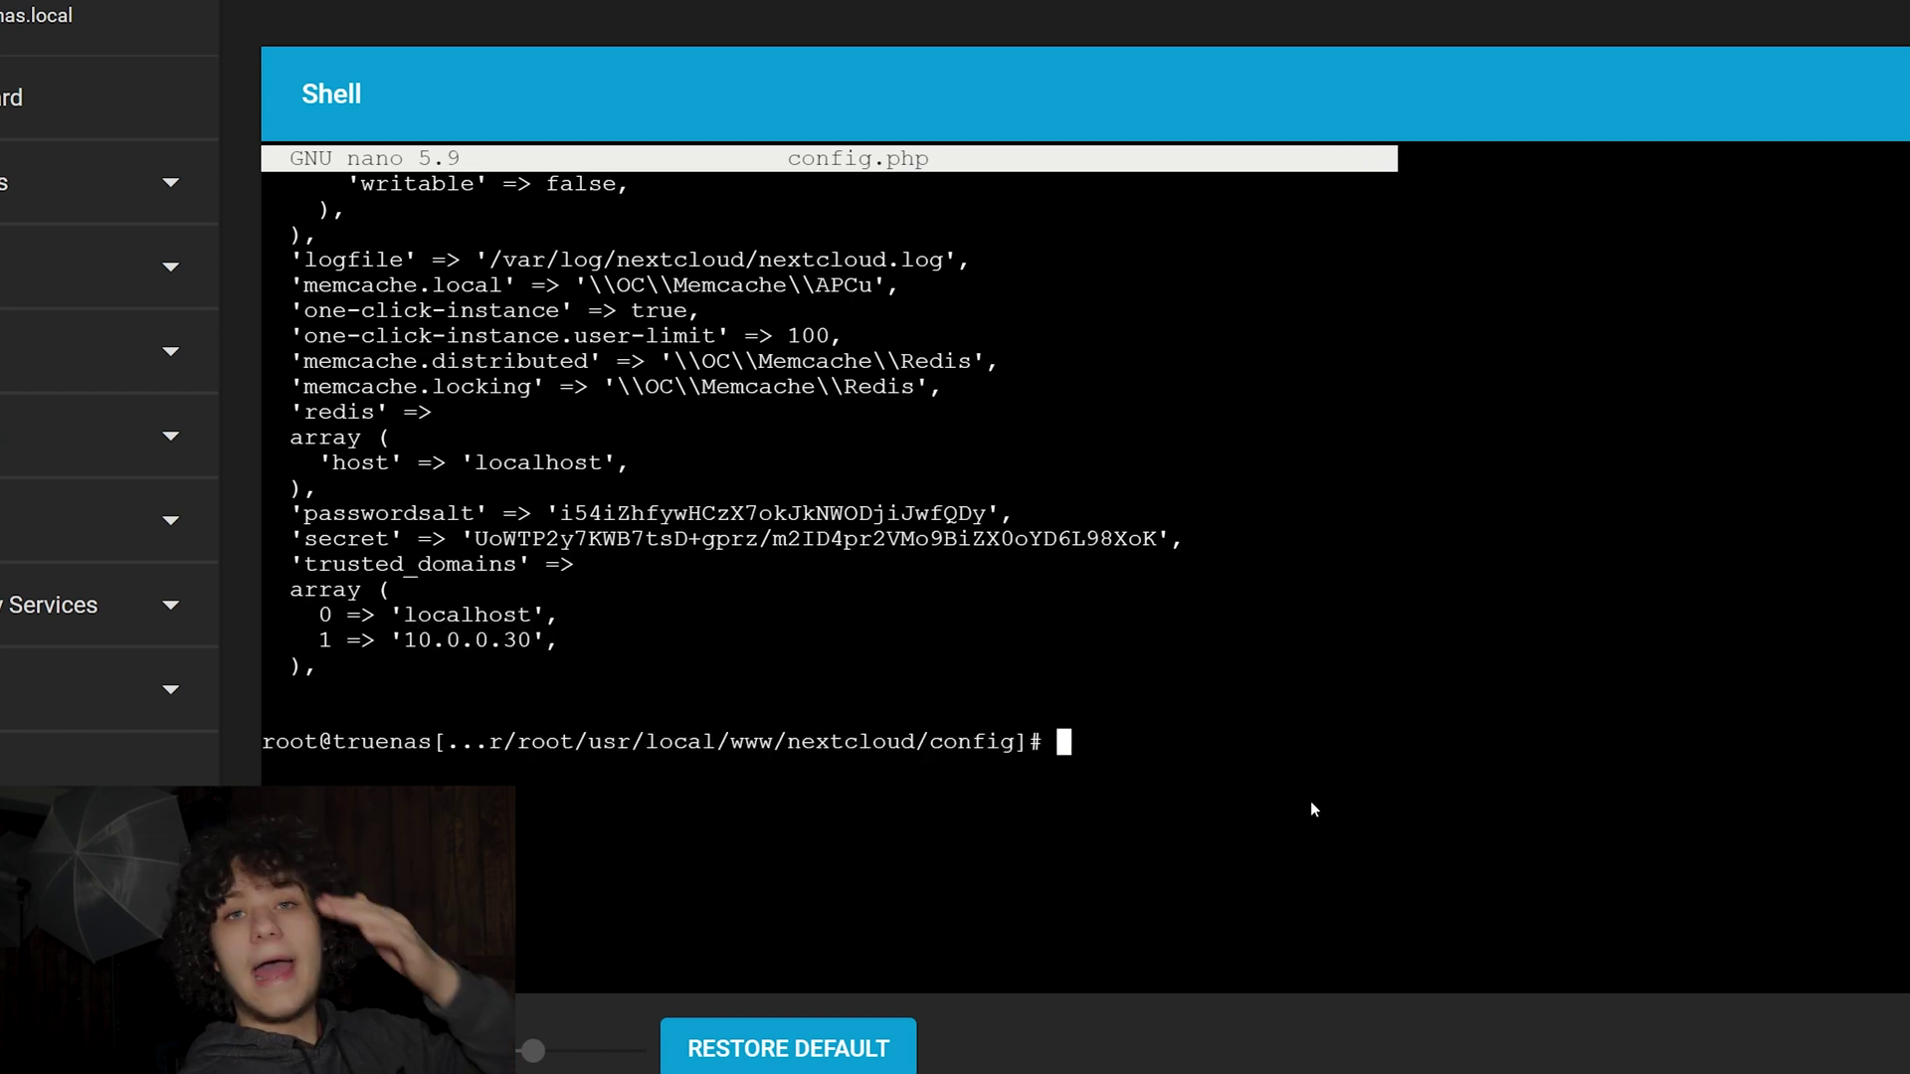